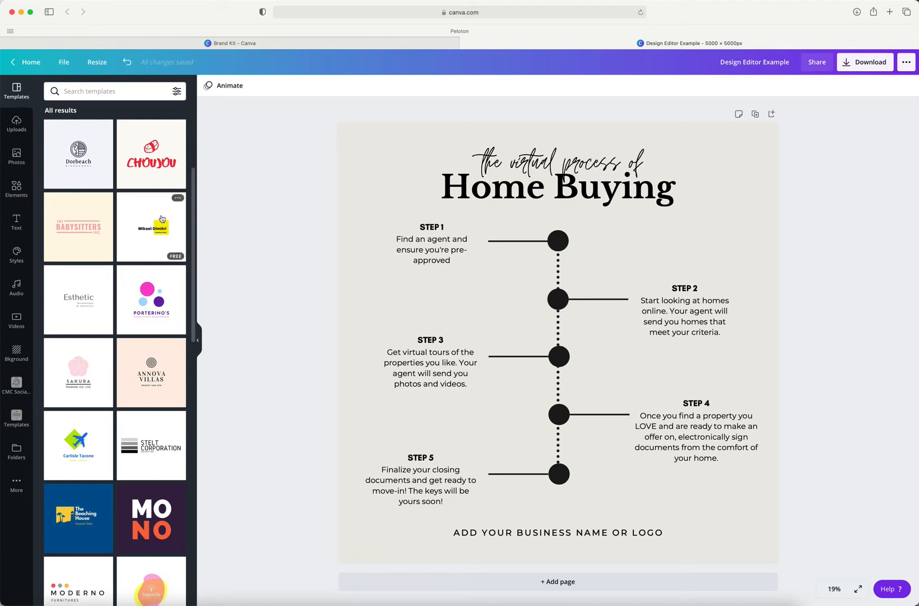
Step: Browse the available design templates and check which elements make up the Home Buying design
scroll(162, 218, down, 2)
scroll(162, 219, down, 10)
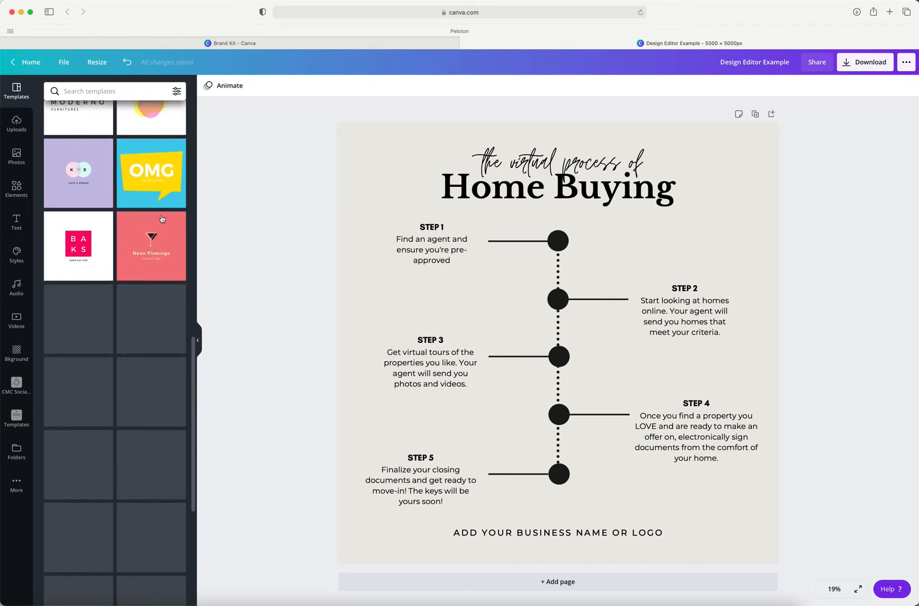
scroll(162, 218, down, 12)
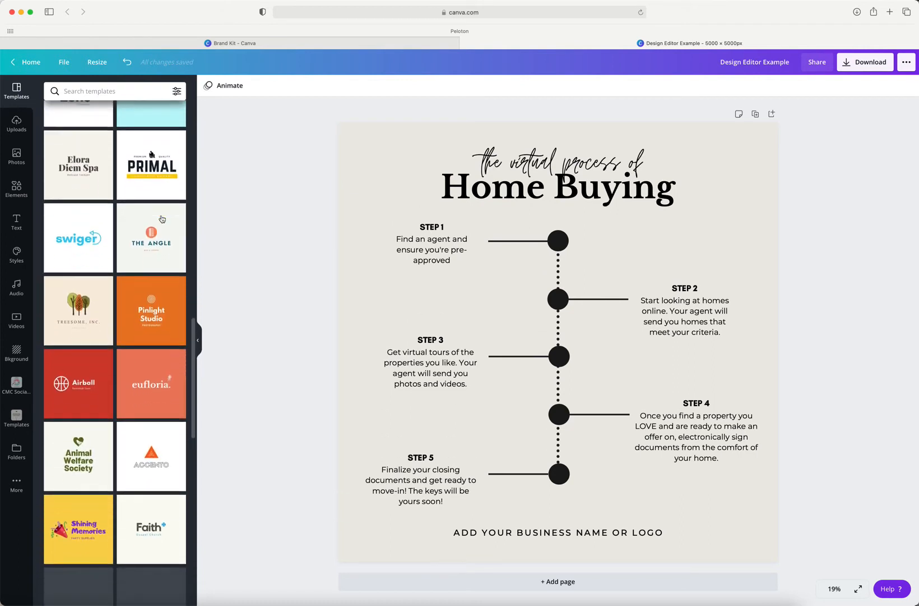
scroll(162, 219, down, 8)
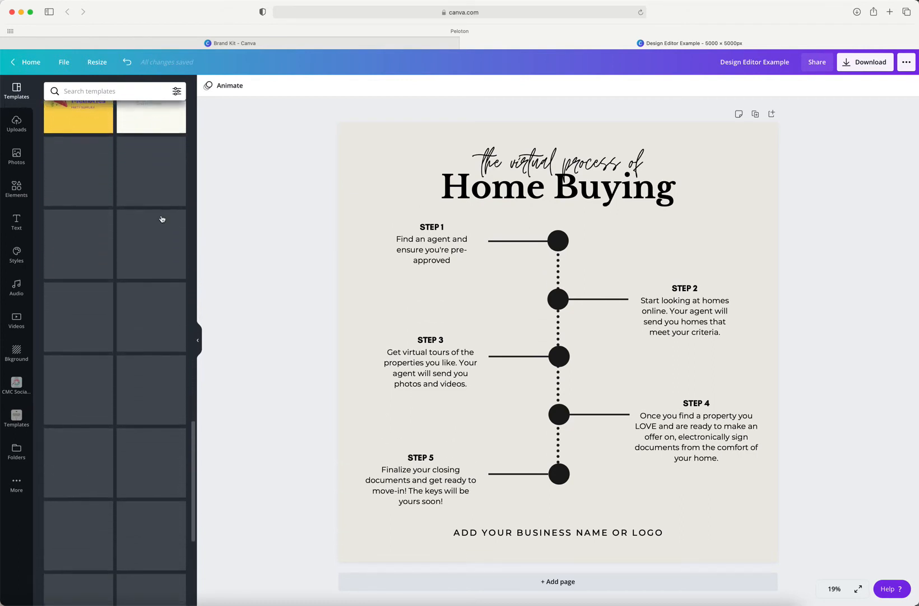
scroll(162, 219, up, 9)
scroll(162, 218, up, 10)
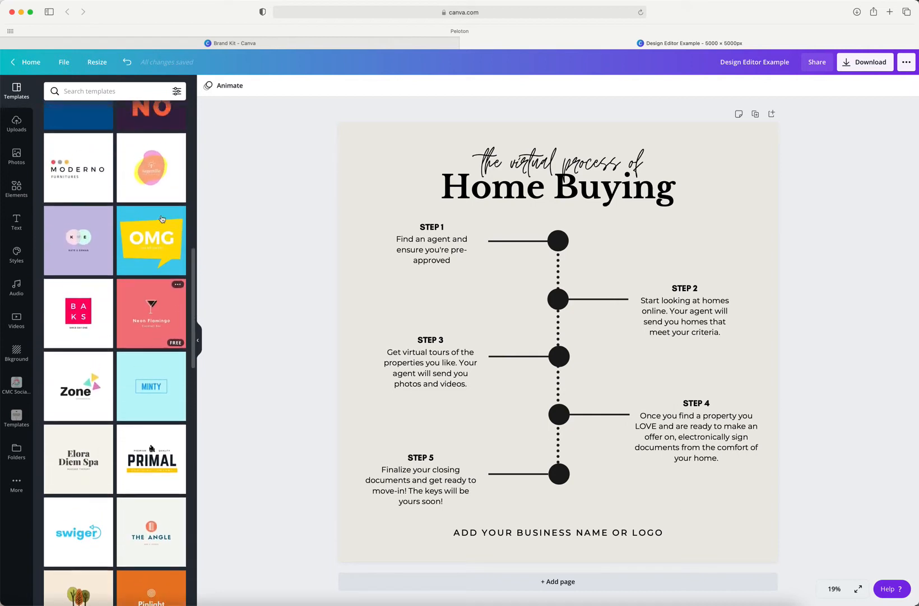
scroll(162, 219, up, 4)
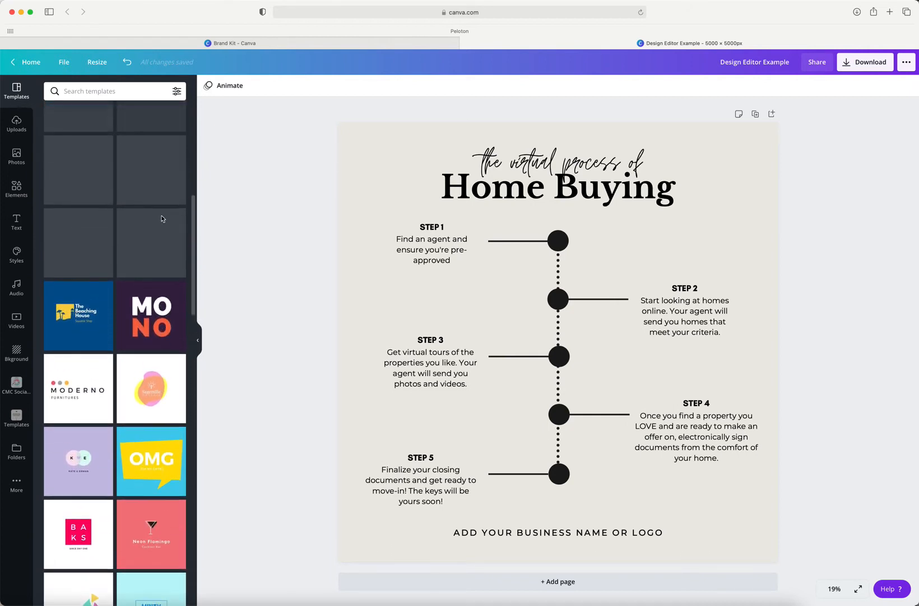
scroll(161, 218, up, 3)
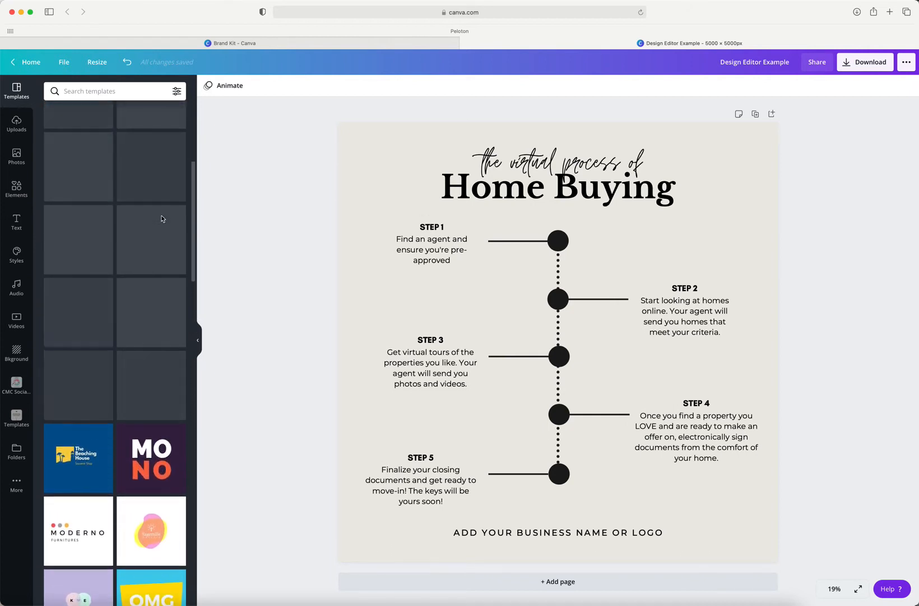
scroll(161, 219, up, 1)
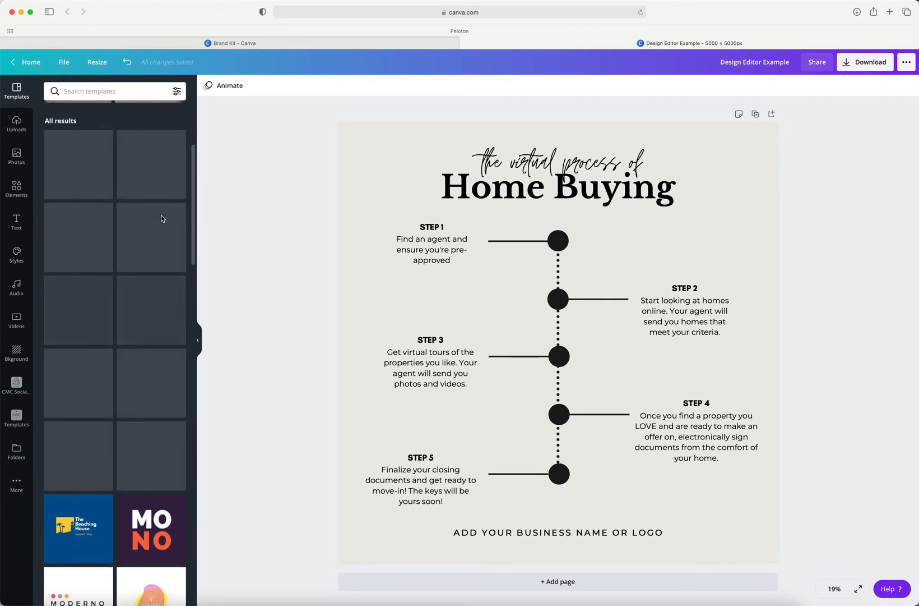
drag(304, 140, 808, 547)
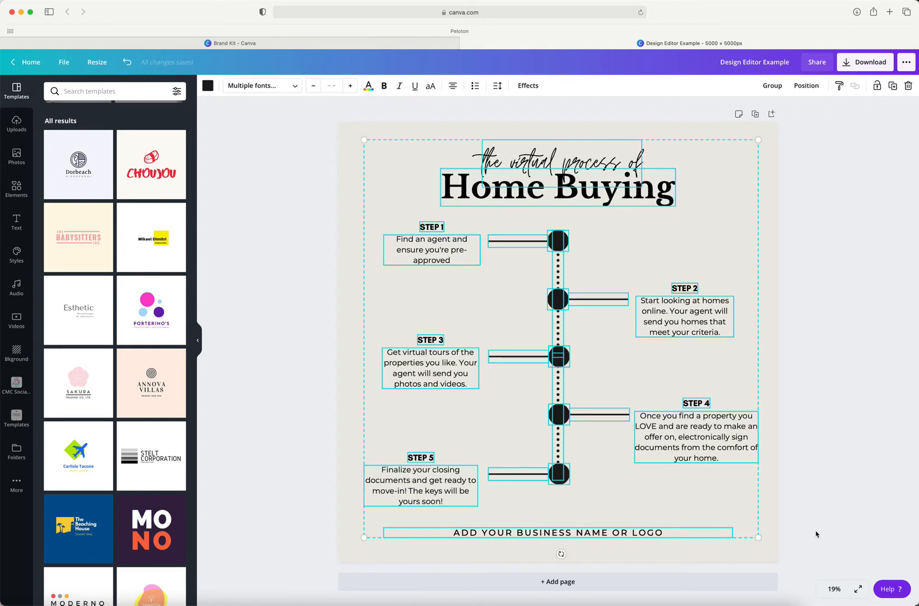
click(816, 533)
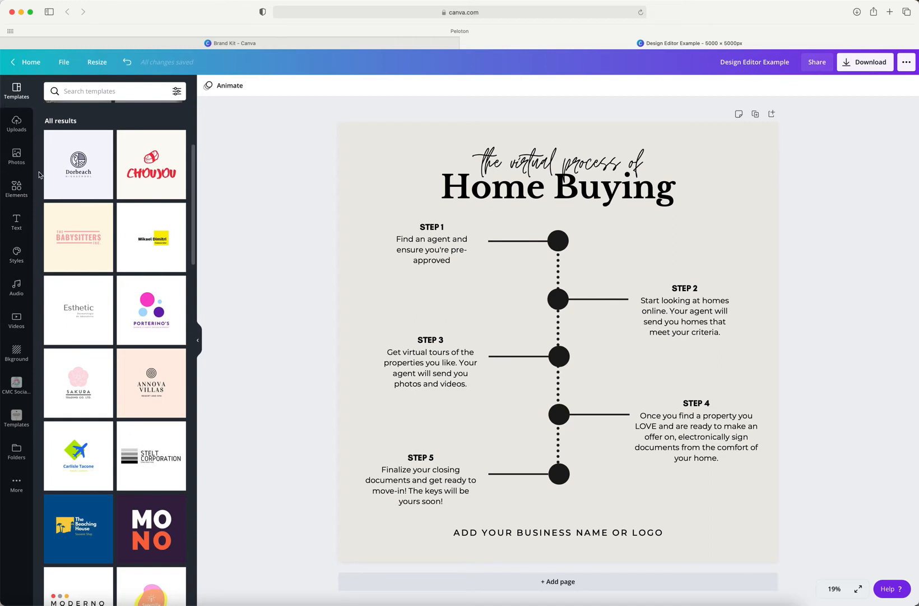
Step: Look through the uploaded images and check the uploaded audio files
click(17, 124)
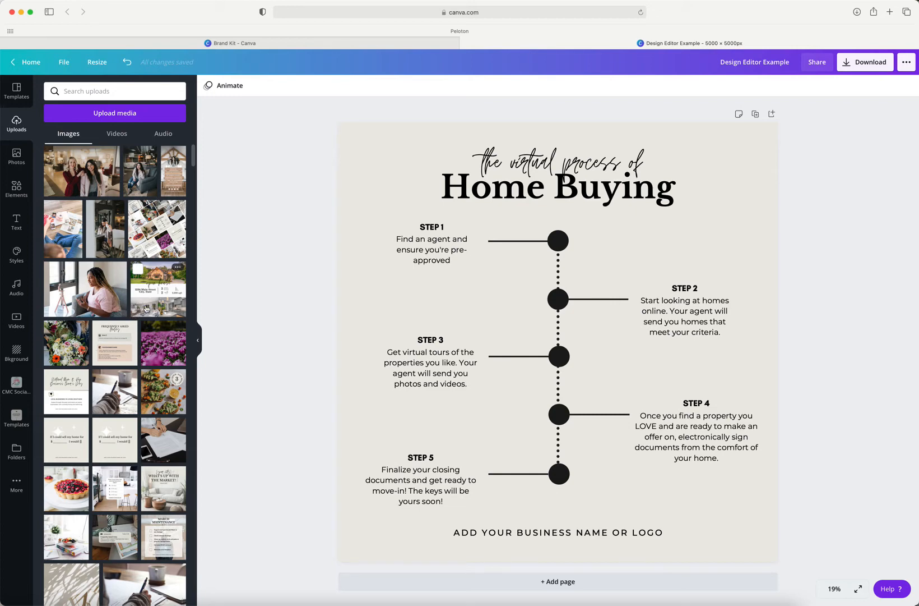
scroll(143, 309, down, 5)
scroll(146, 308, down, 15)
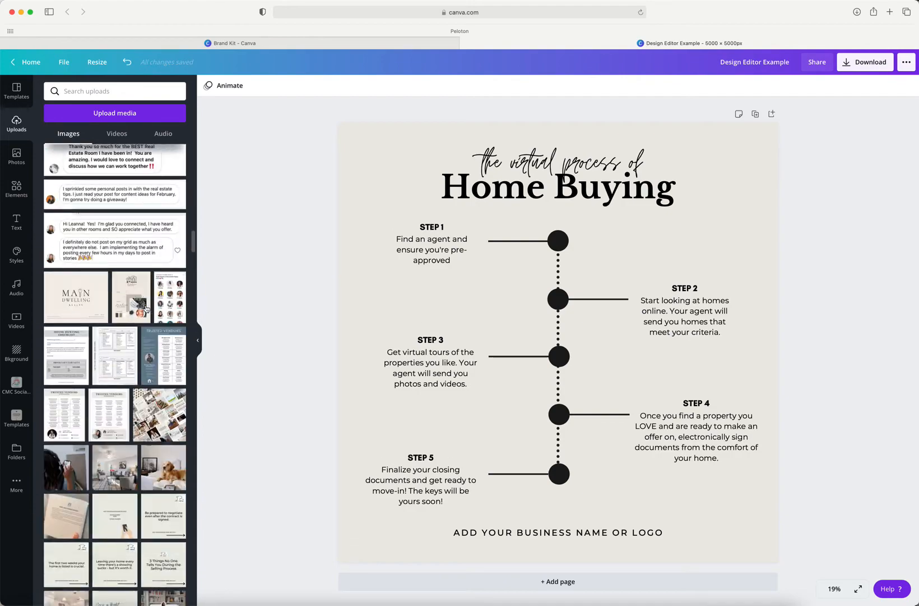
scroll(146, 309, up, 20)
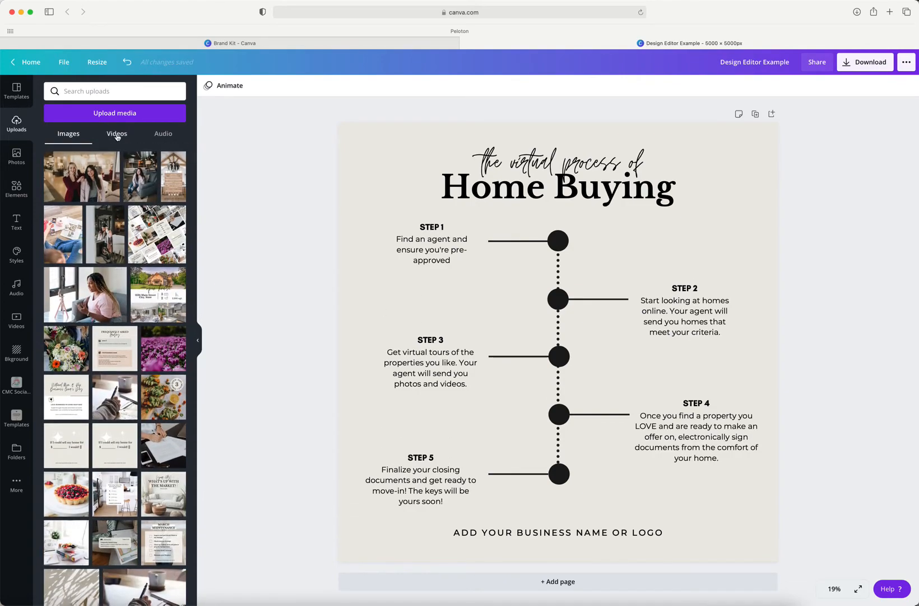
click(154, 134)
click(157, 134)
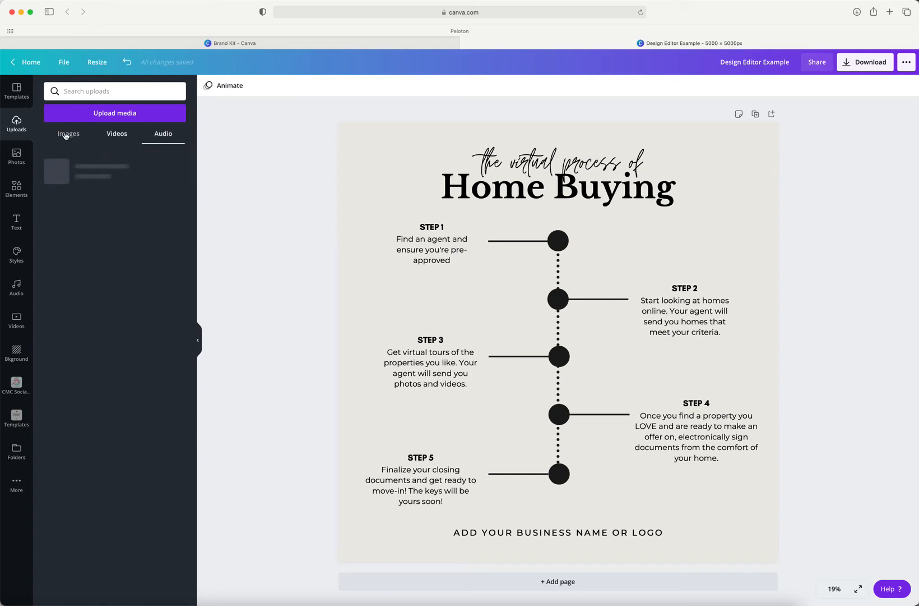
Step: Browse the stock photo library, including the recently used and trending photos
click(15, 157)
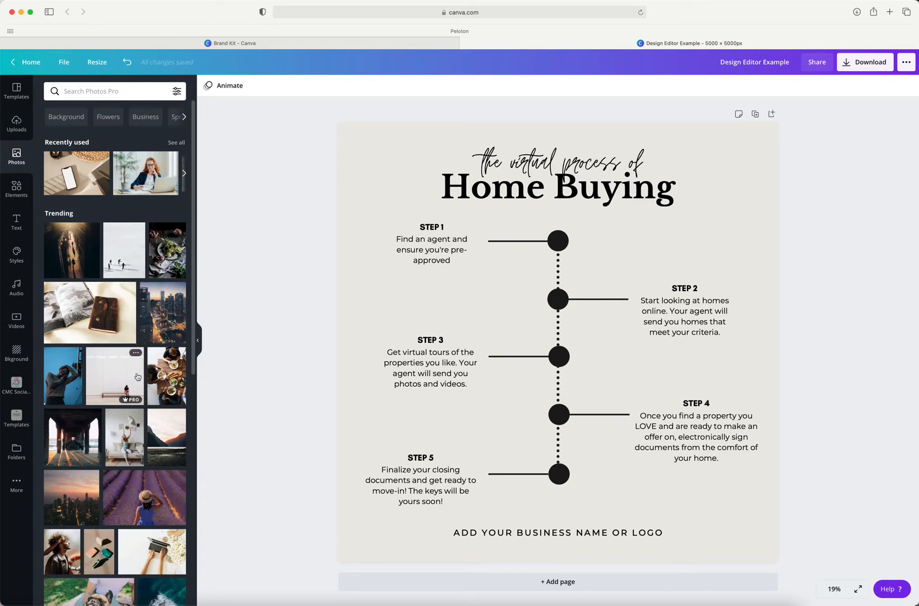
scroll(137, 377, down, 15)
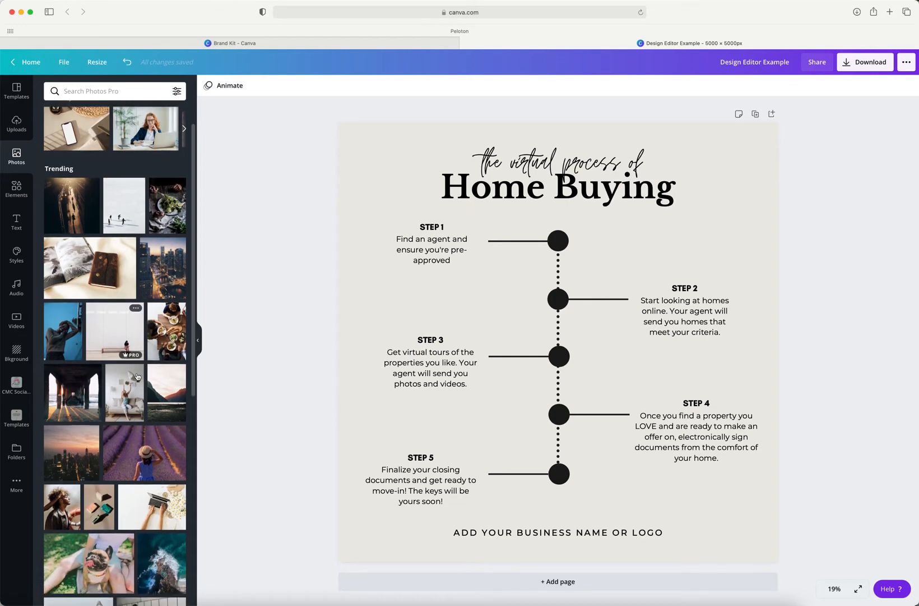
scroll(138, 376, down, 15)
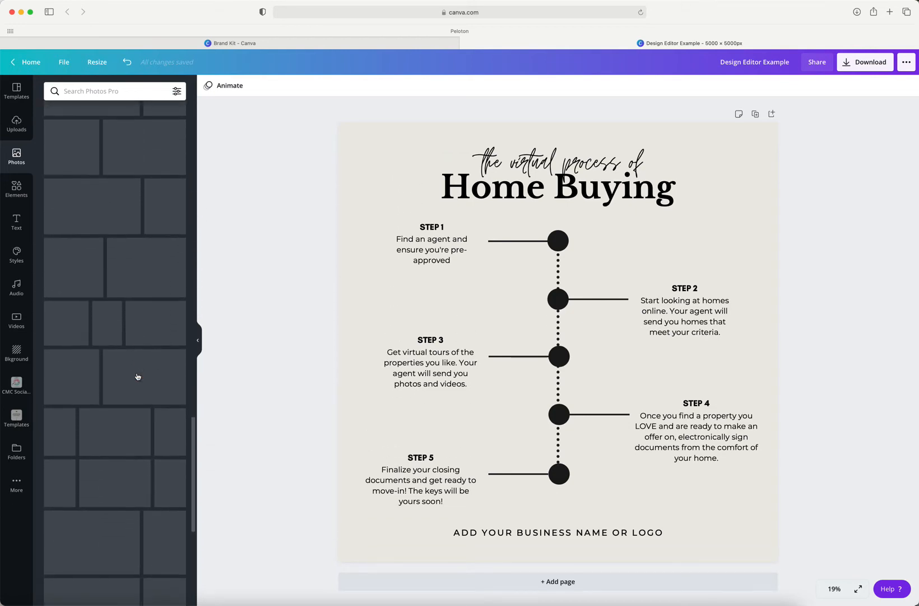
scroll(137, 376, up, 10)
scroll(137, 376, up, 10)
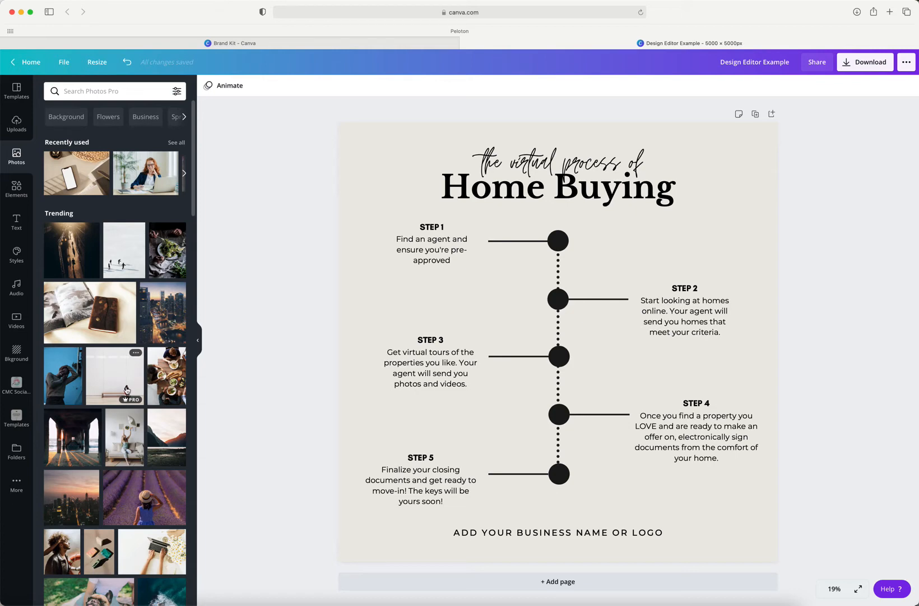
mouse_move(125, 397)
scroll(102, 250, down, 2)
scroll(102, 249, down, 1)
scroll(101, 249, up, 2)
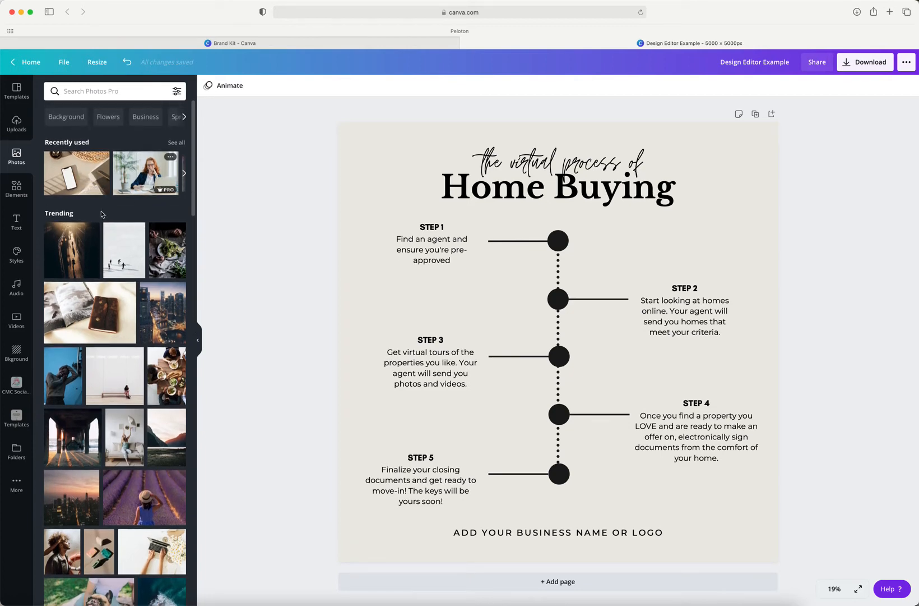
scroll(93, 310, down, 5)
scroll(92, 311, down, 10)
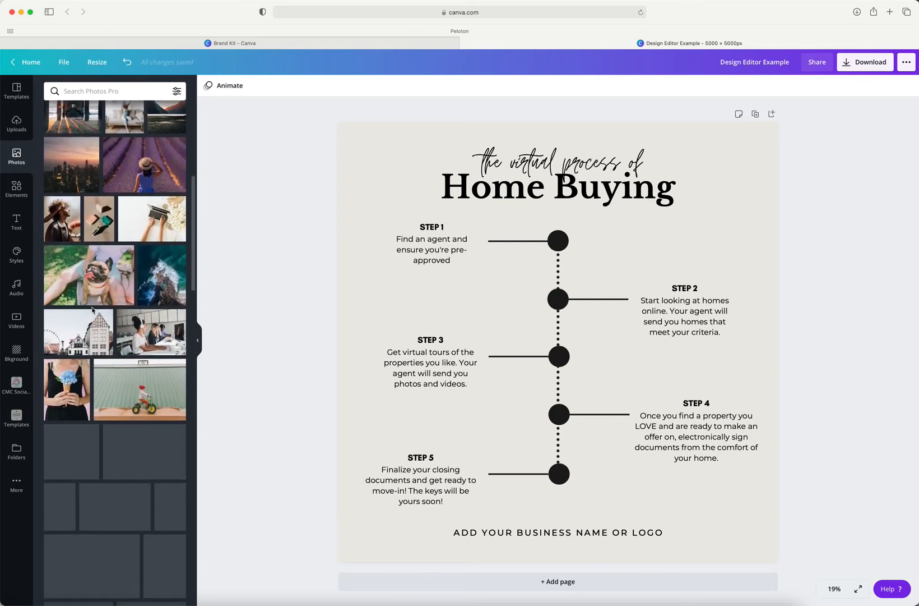
scroll(93, 311, down, 3)
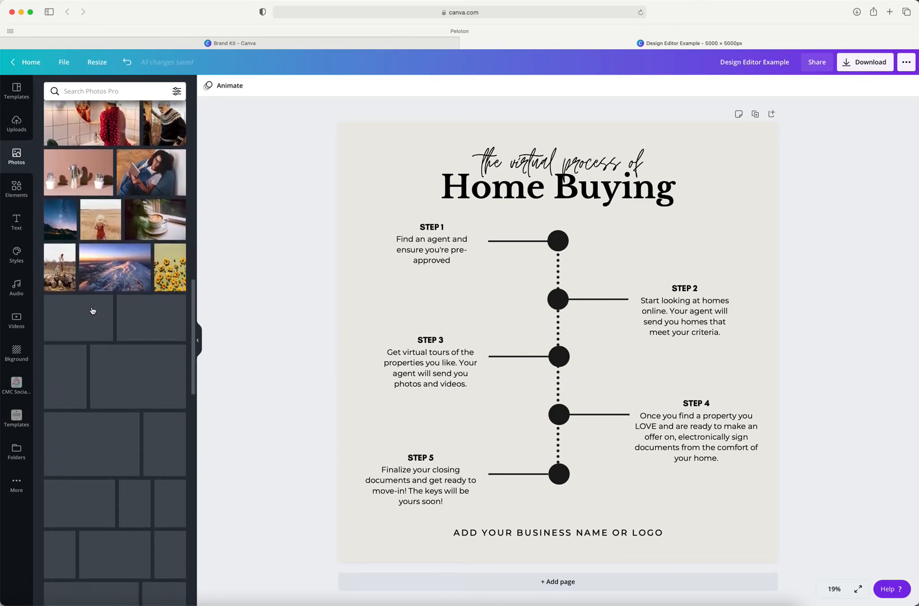
scroll(93, 311, up, 15)
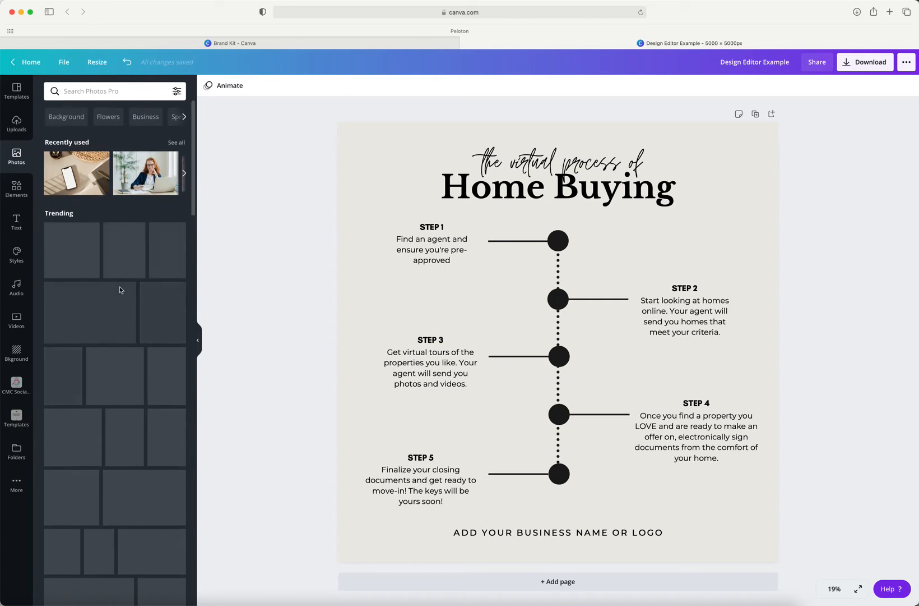
Step: Review the recent photo search terms and the suggested photo categories
click(71, 90)
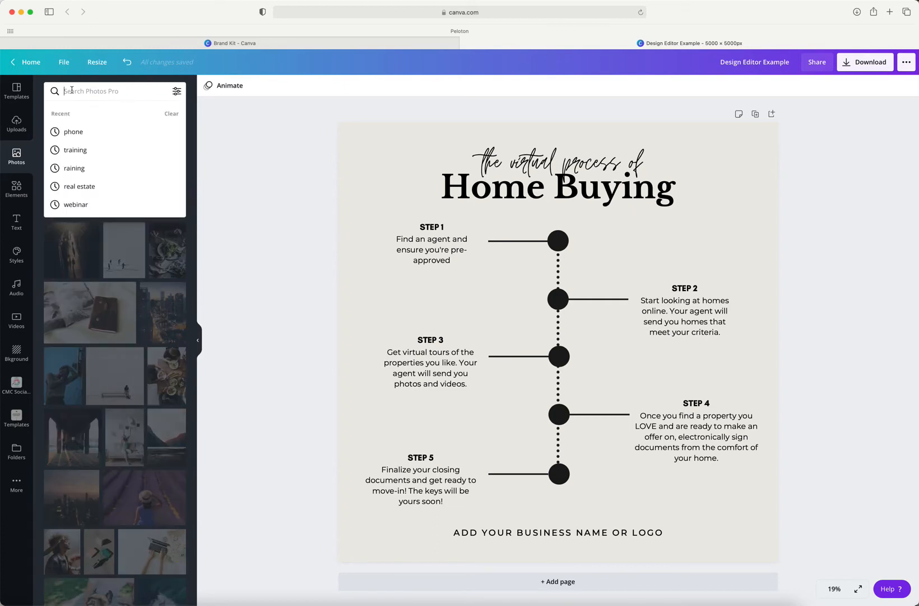
click(195, 147)
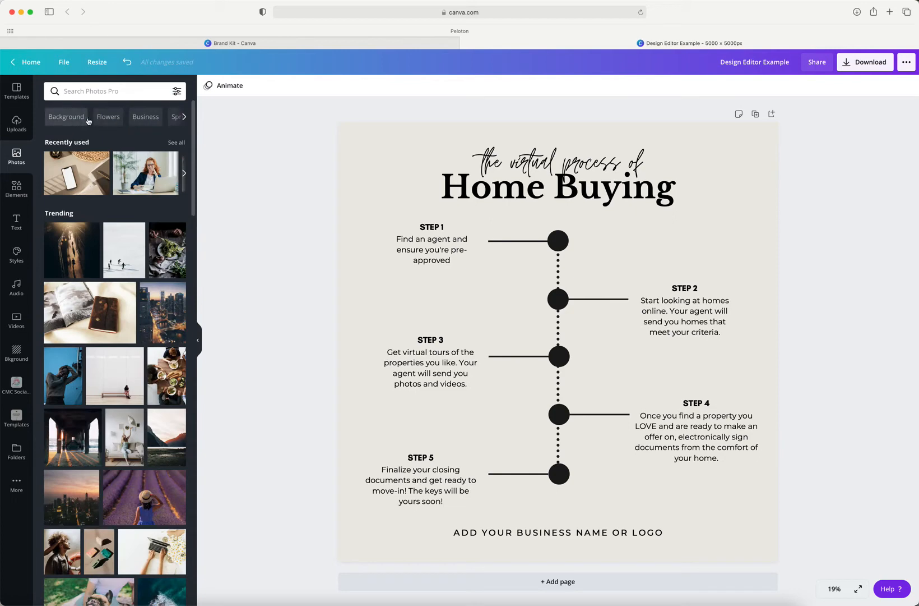
click(184, 118)
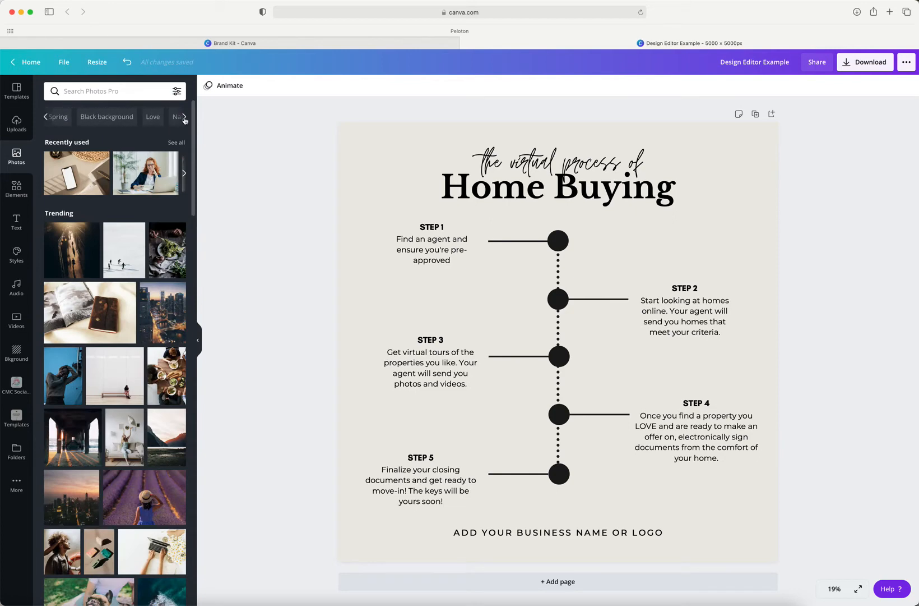
click(184, 118)
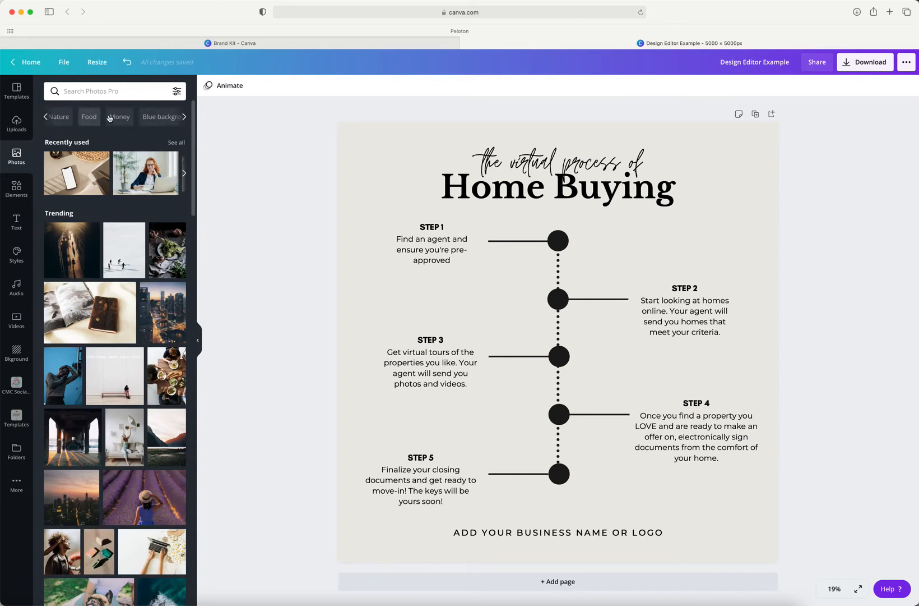
click(44, 118)
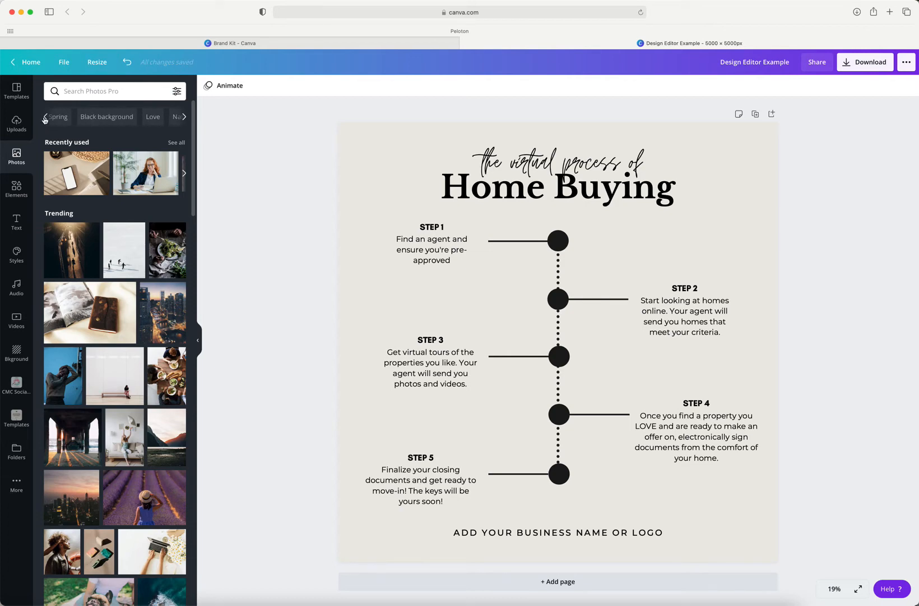
click(45, 118)
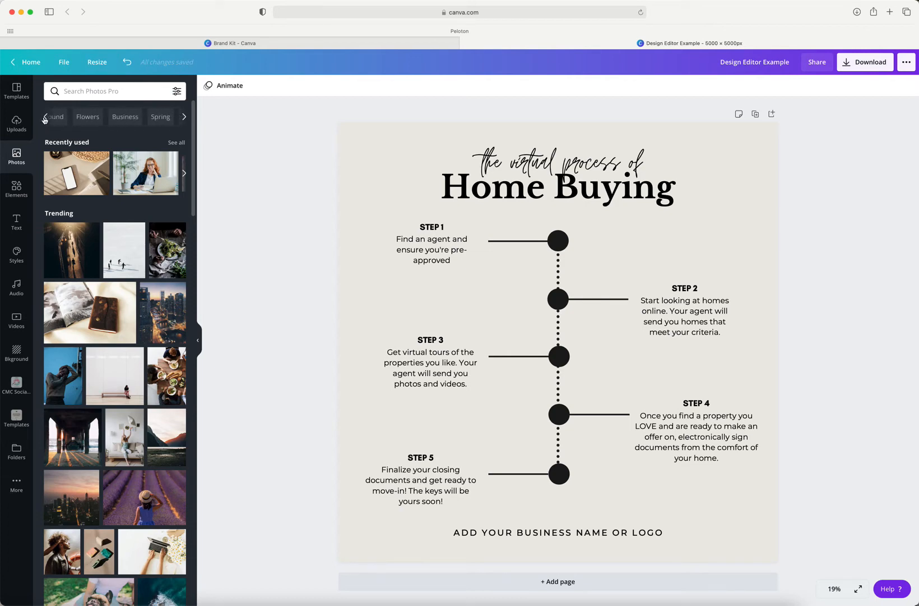
Step: Examine the photo search filters for color, orientation and availability without applying any
click(178, 92)
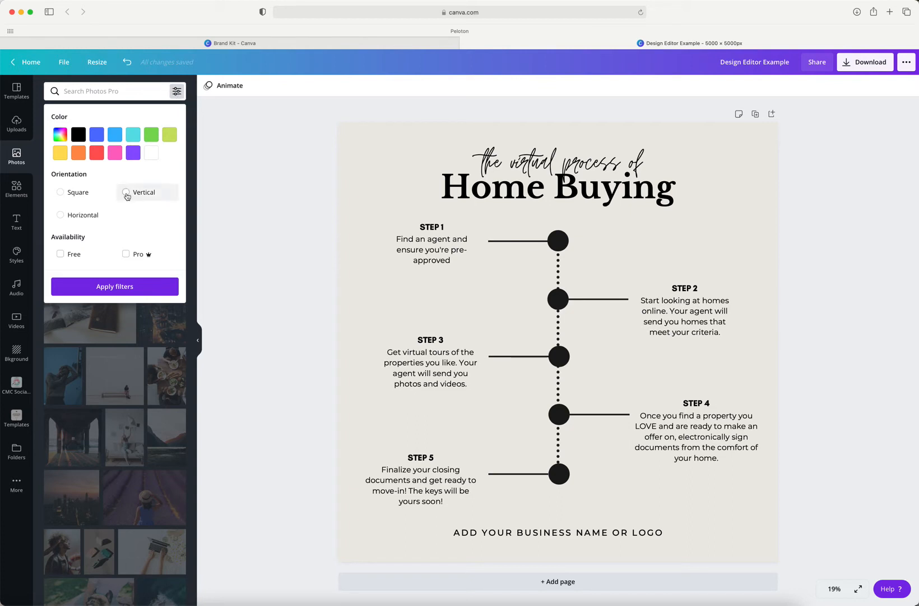
click(60, 135)
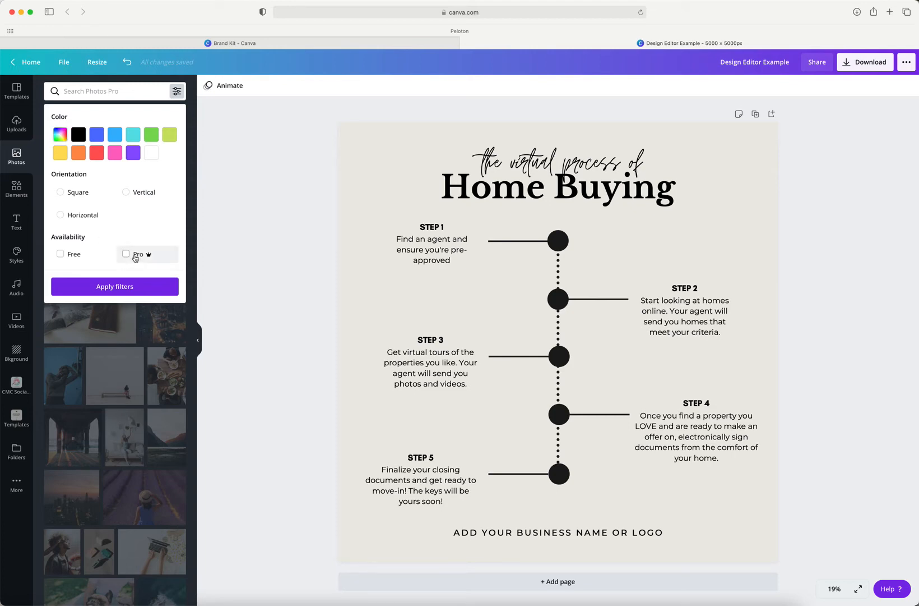
click(177, 332)
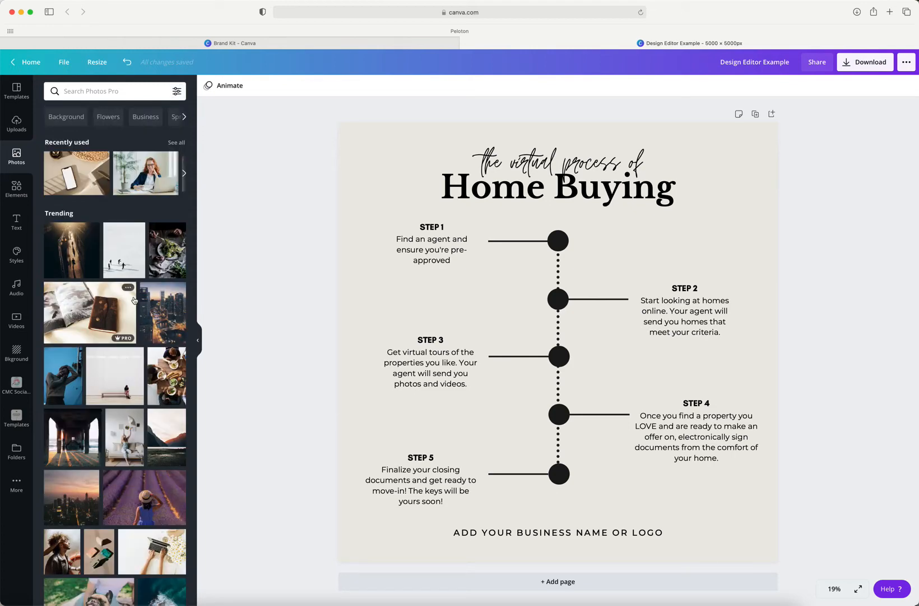
Step: Browse the elements library, from lines, shapes, frames and stickers down to the themed illustration collections
click(20, 191)
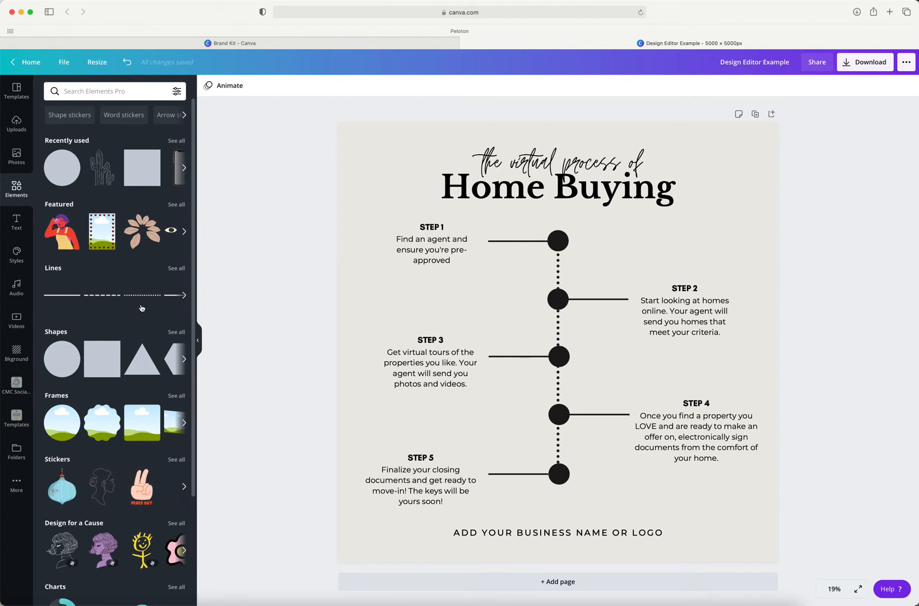
scroll(142, 308, down, 10)
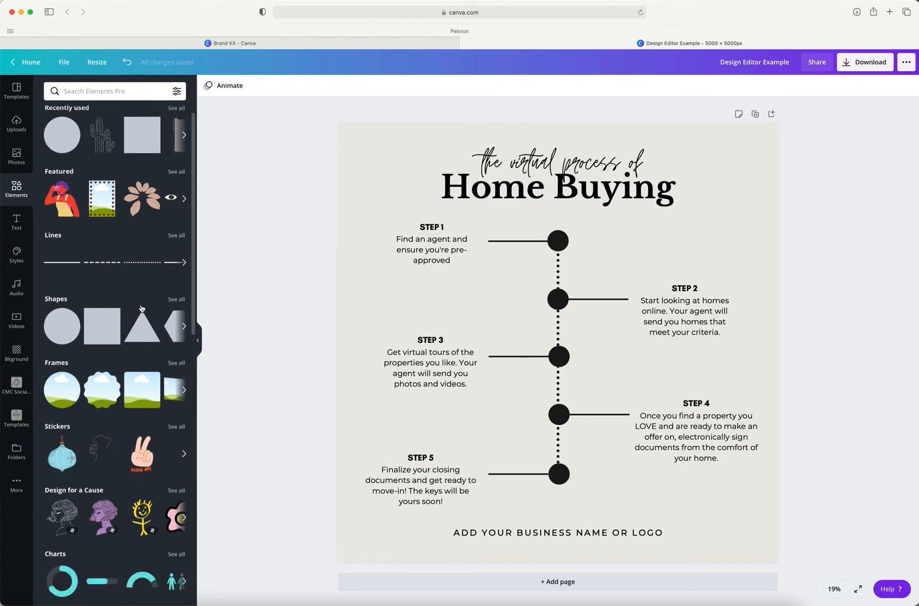
scroll(142, 308, down, 10)
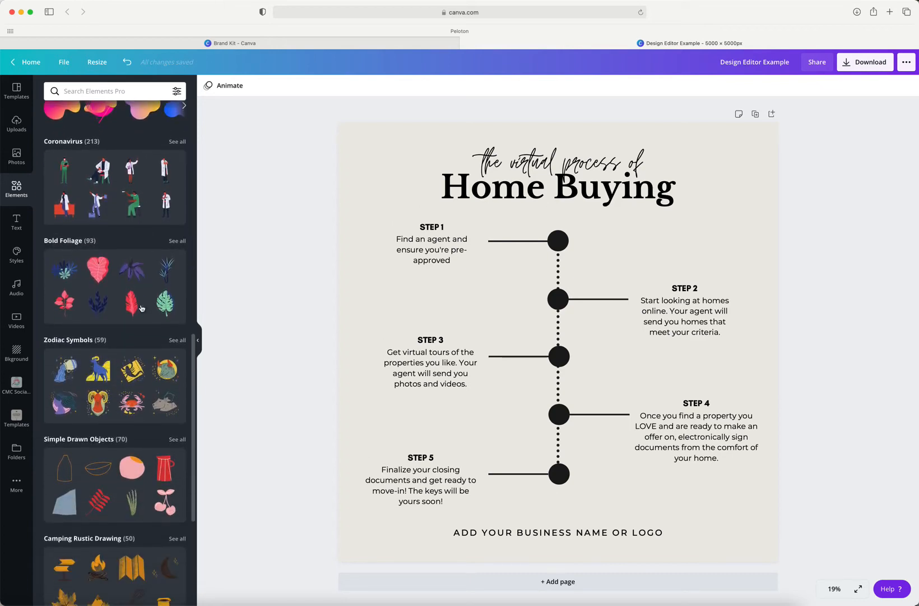
scroll(142, 308, down, 8)
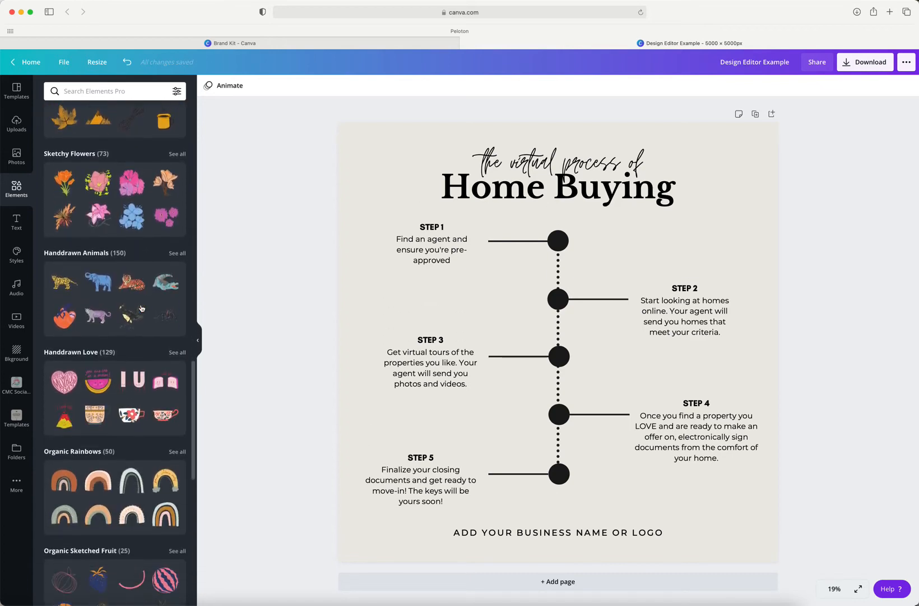
scroll(142, 308, down, 5)
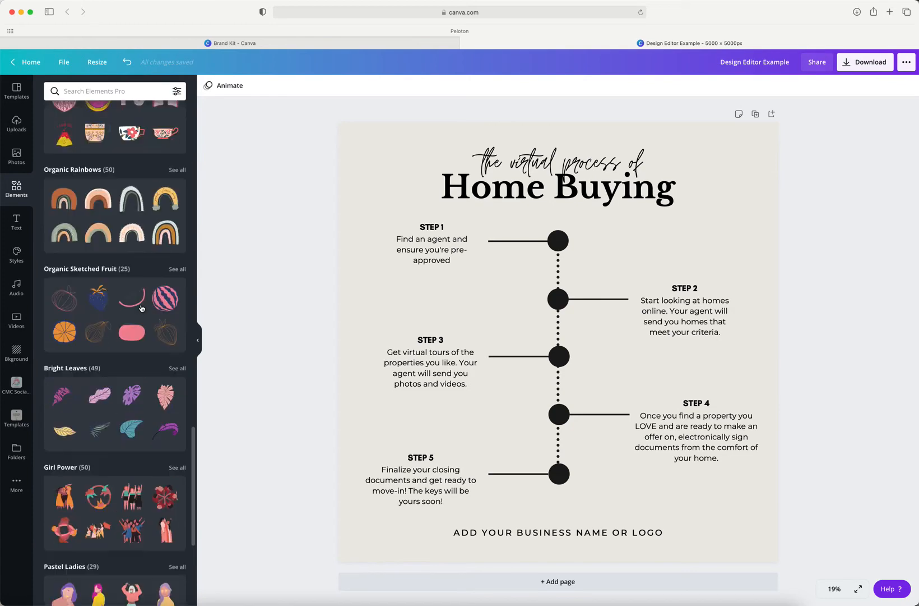
scroll(142, 308, up, 3)
scroll(142, 308, up, 20)
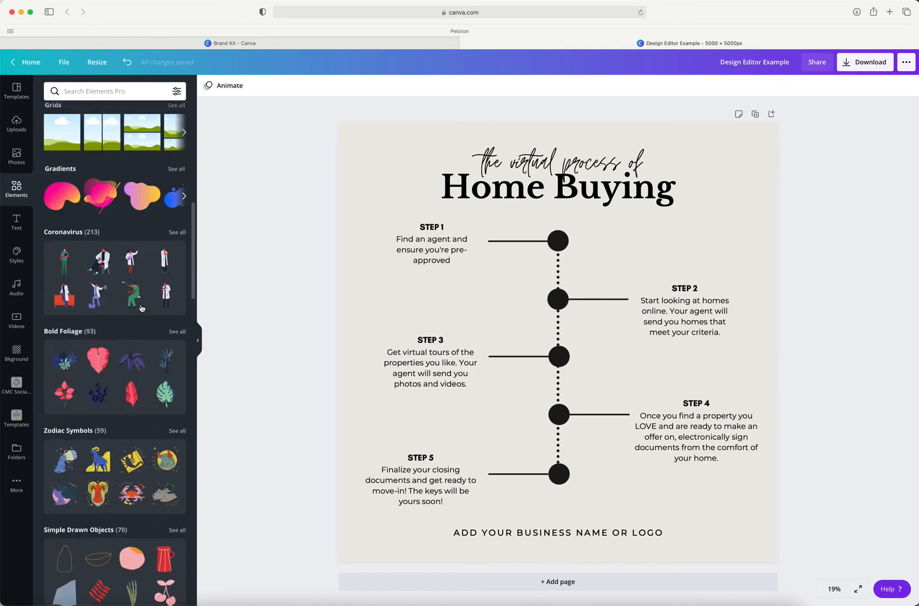
scroll(112, 324, down, 1)
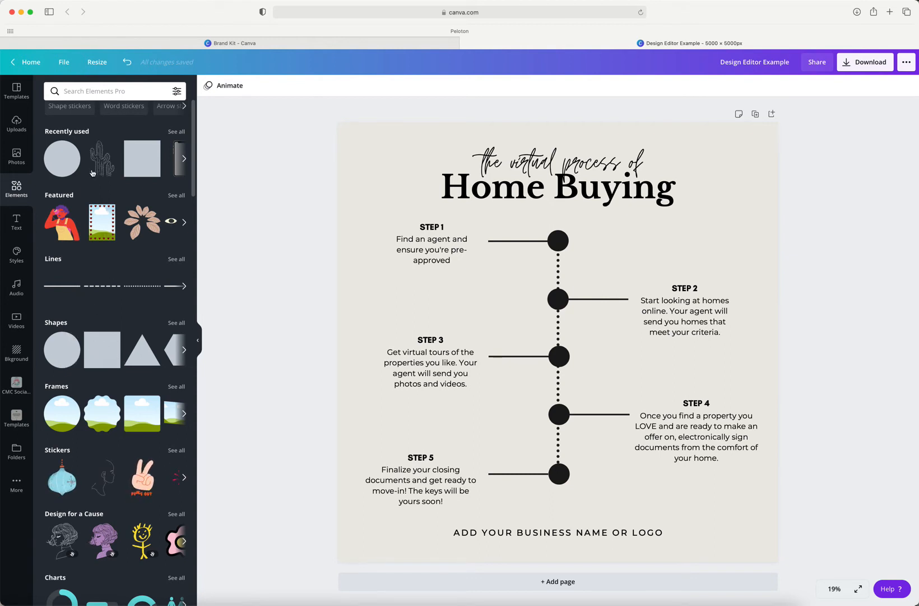
Step: Add the recently used circle shape to the page and recolor it with the tan swatch of the CMC palette
click(56, 161)
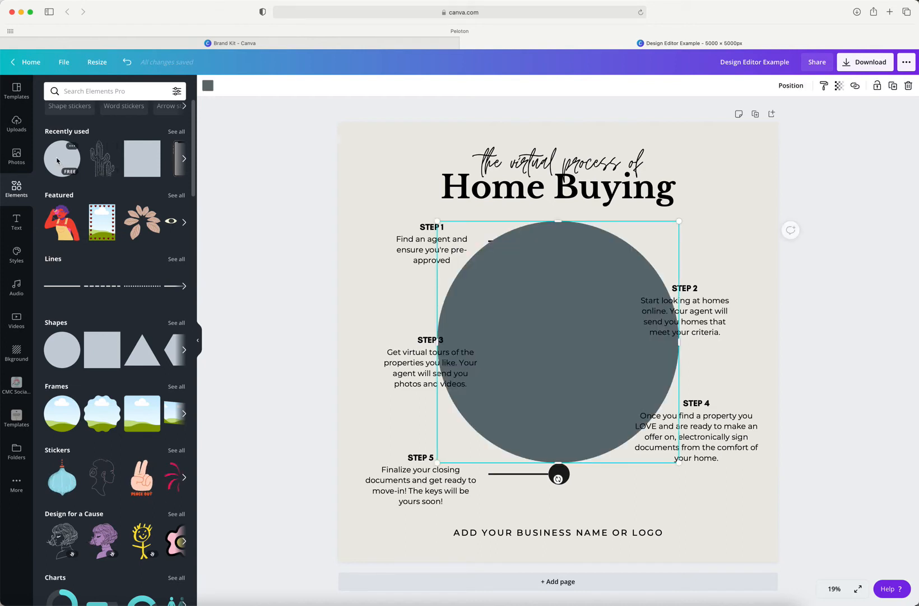
click(208, 85)
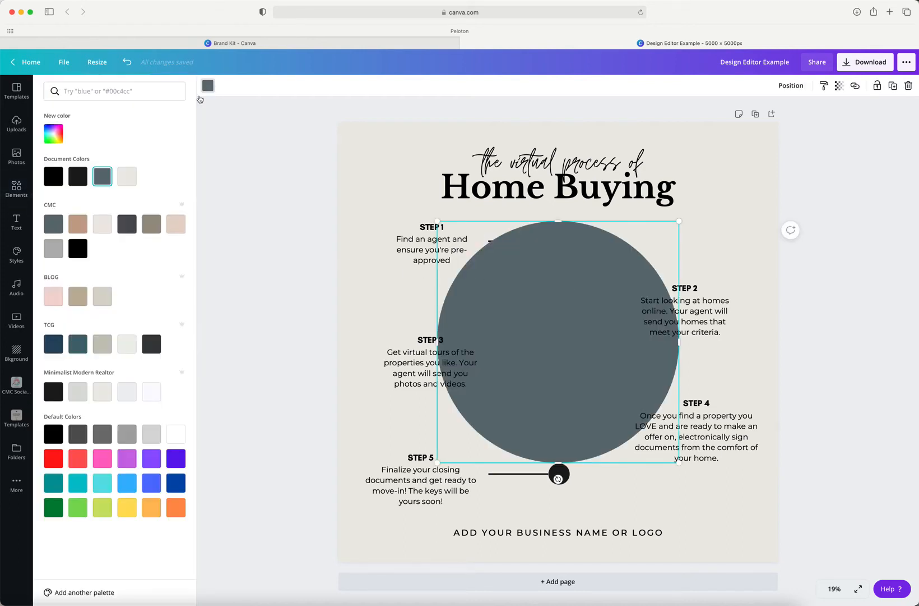
click(102, 223)
click(78, 228)
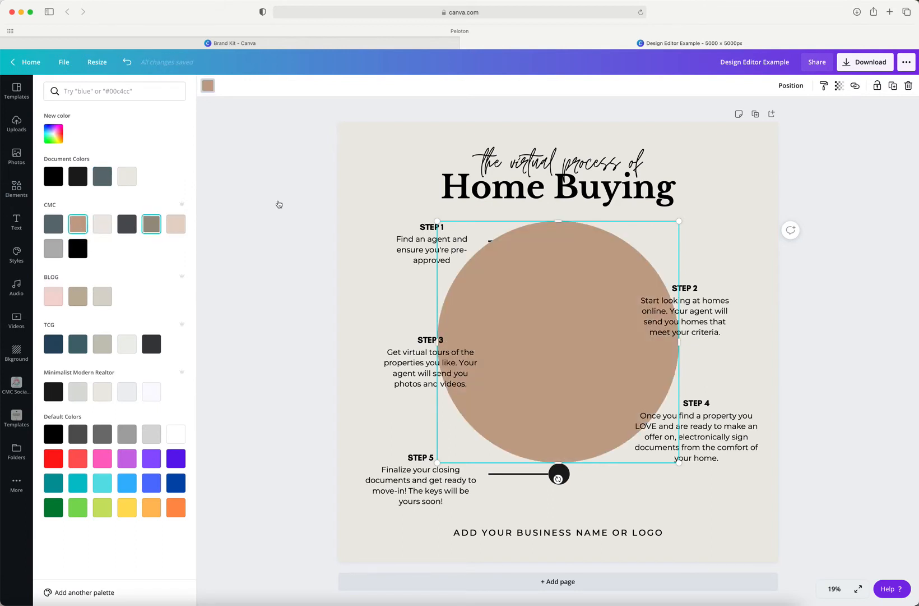
Step: Check the circle's transparency setting without changing it and delete the circle from the page
click(845, 88)
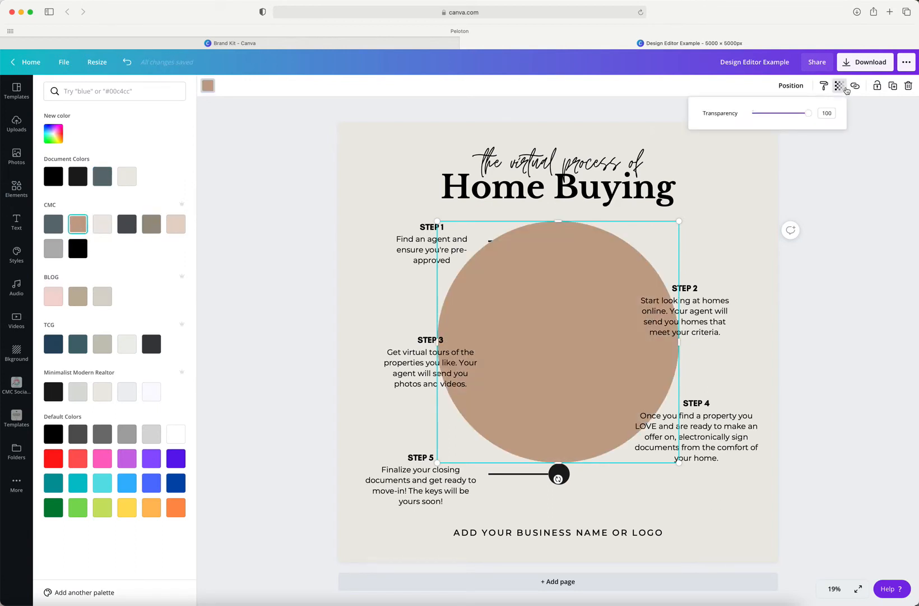
click(846, 88)
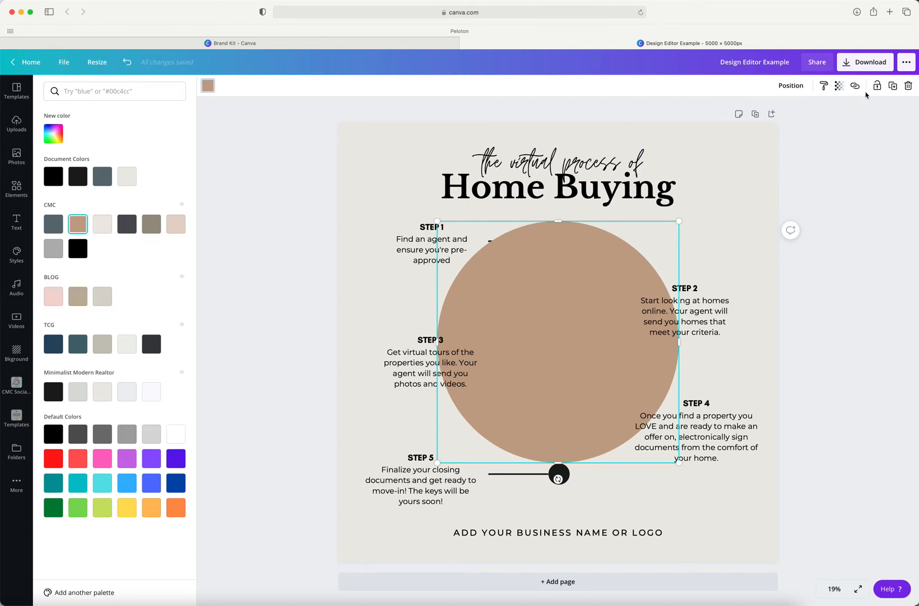
click(908, 85)
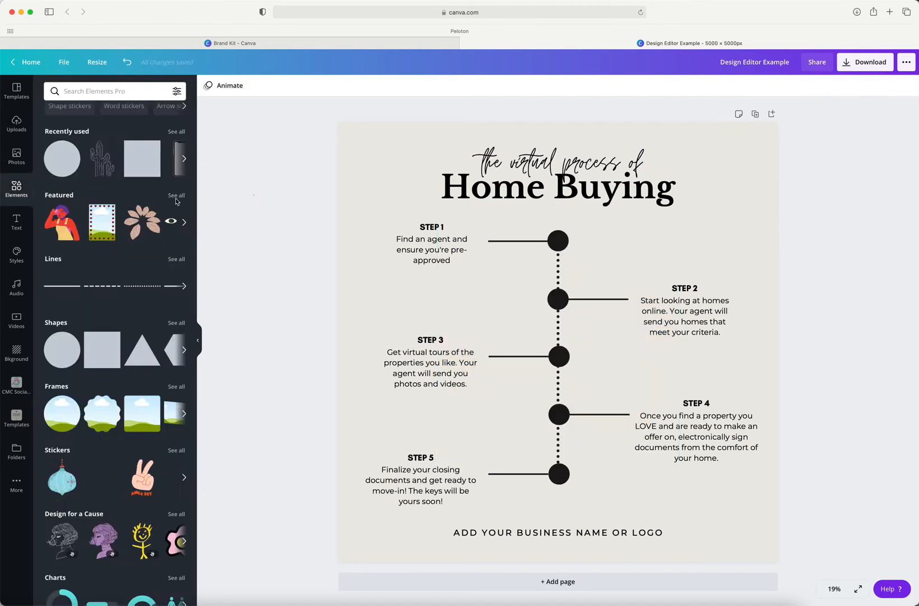
Step: Examine the element search filters for color, animation and availability without applying any
scroll(176, 201, up, 1)
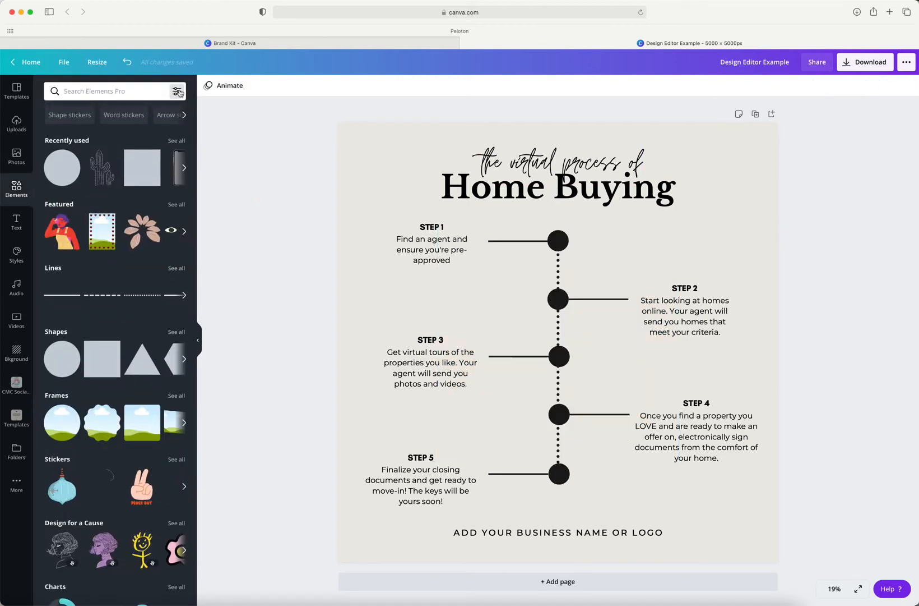
click(178, 92)
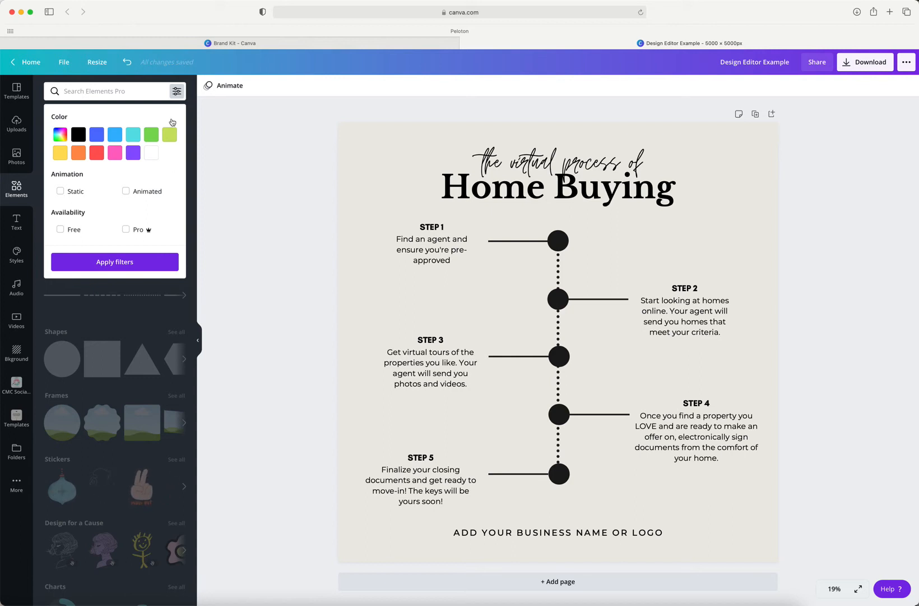
click(177, 93)
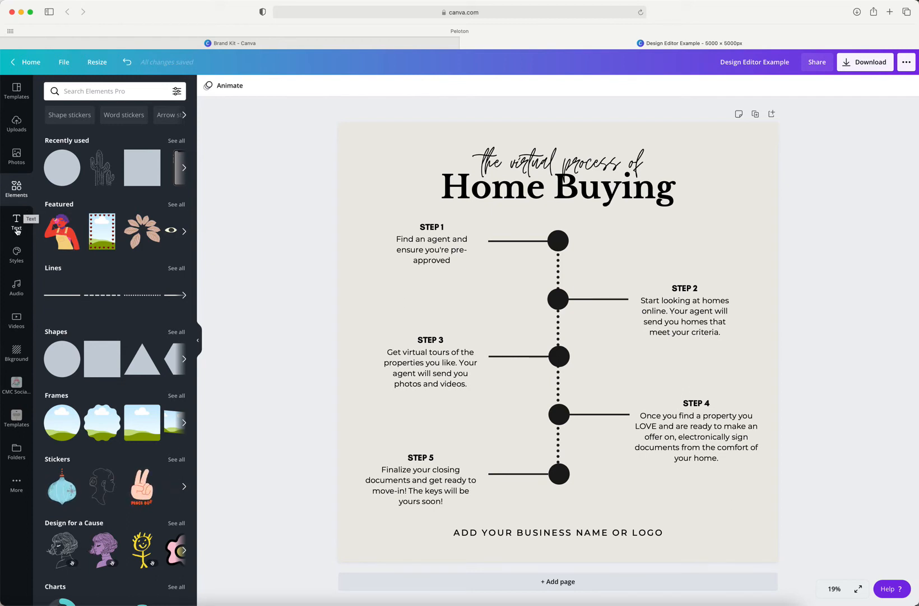
Step: Add a Santorini heading enlarged to about size 251 over the middle of the timeline and delete it
click(17, 228)
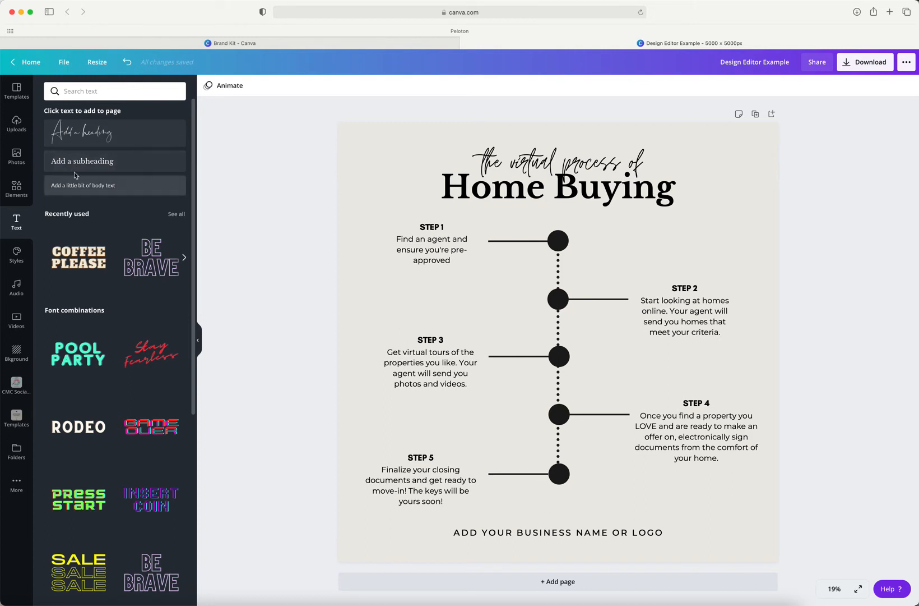
click(83, 136)
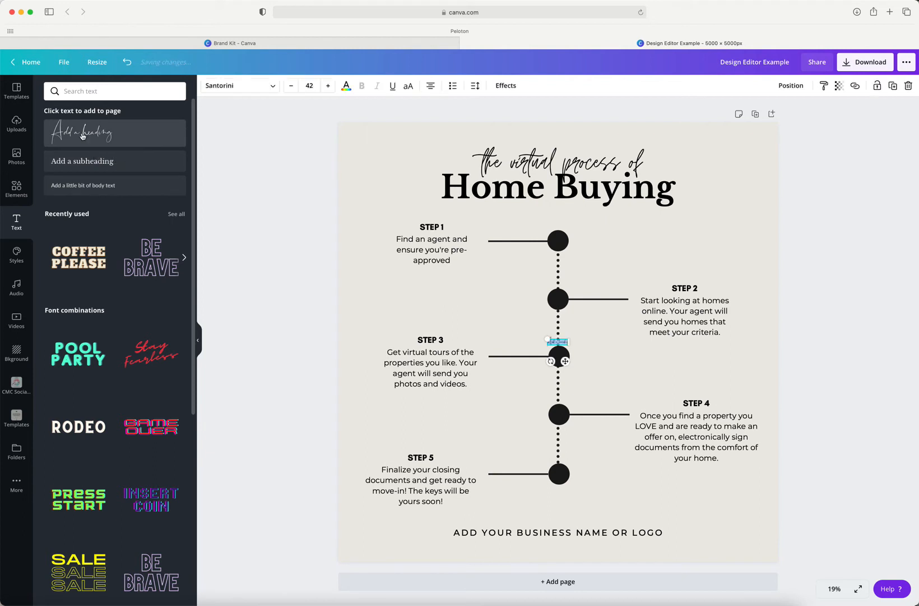
double_click(552, 342)
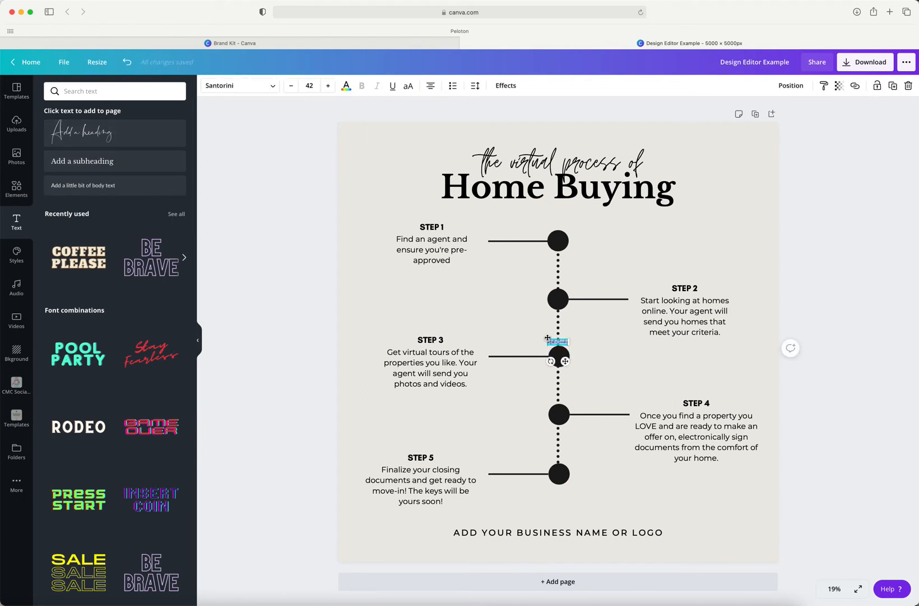
drag(547, 338, 444, 281)
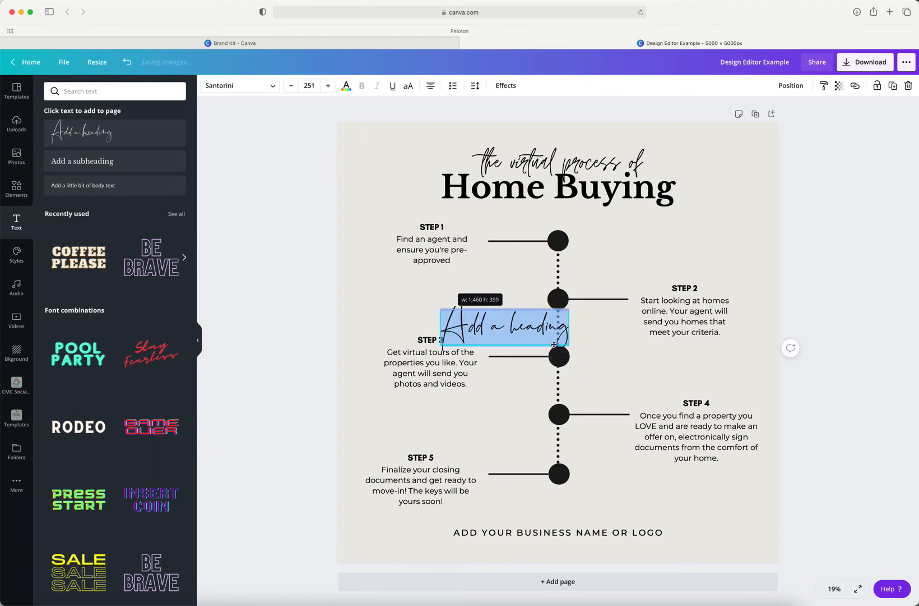
drag(554, 344, 557, 343)
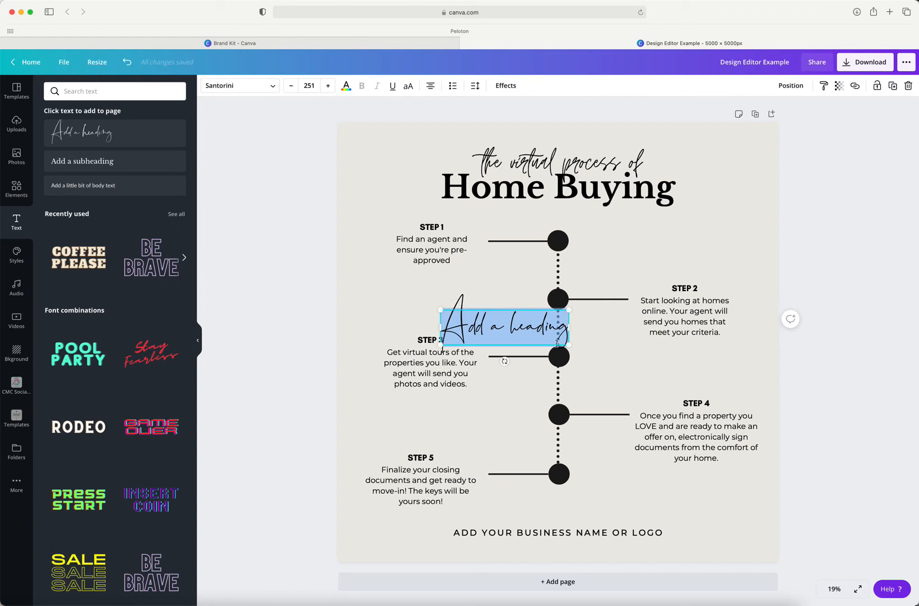
click(908, 86)
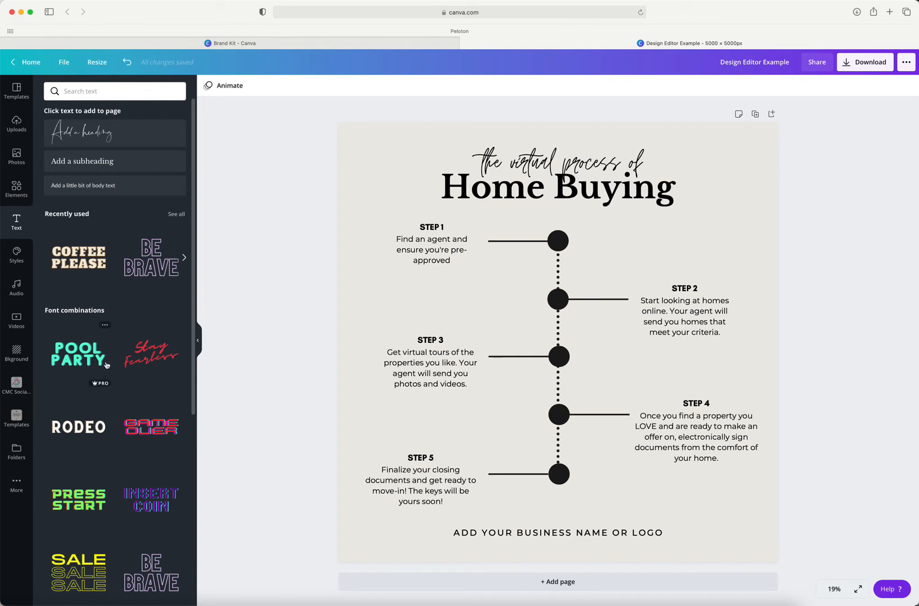
Step: Browse the ready-made font combinations in the text library
scroll(106, 365, down, 5)
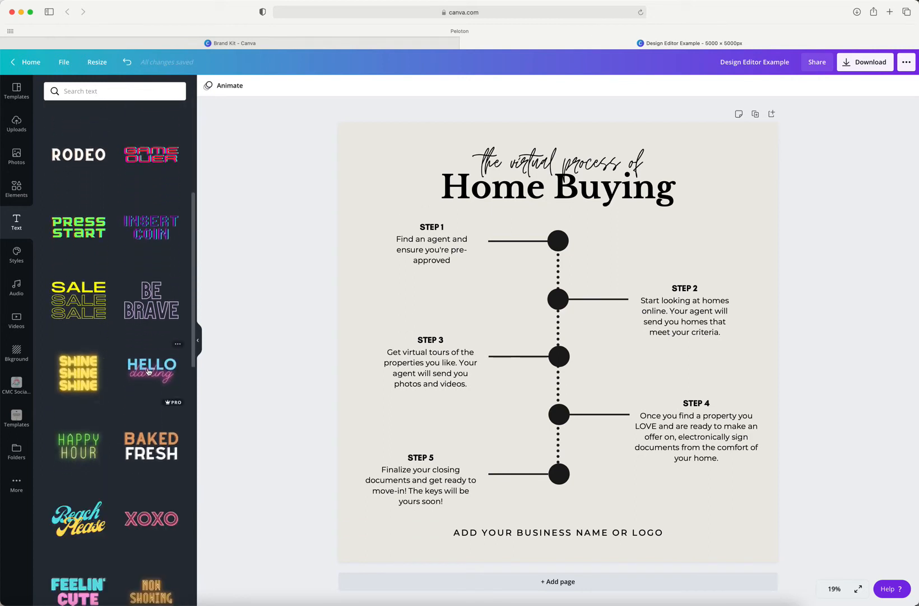
scroll(149, 371, down, 4)
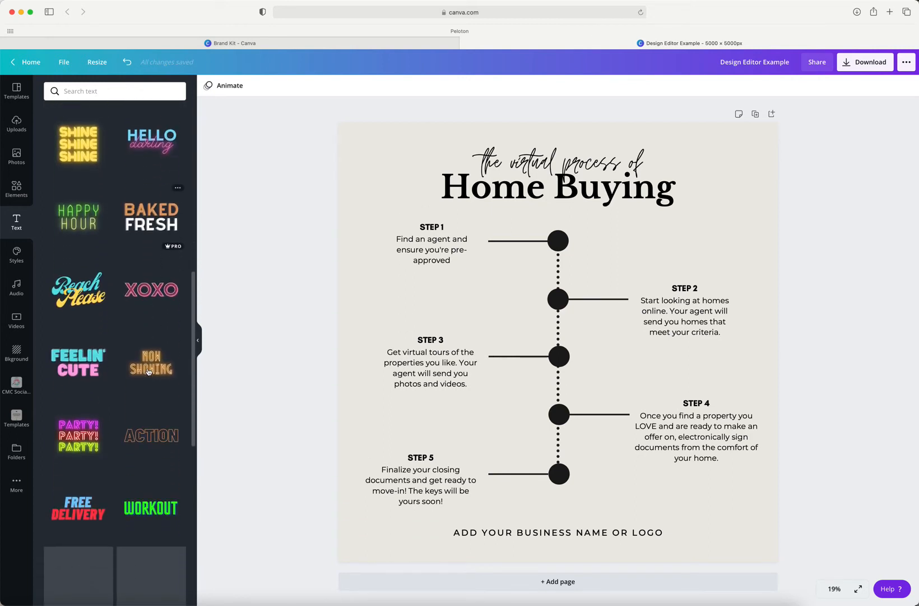
scroll(139, 369, down, 5)
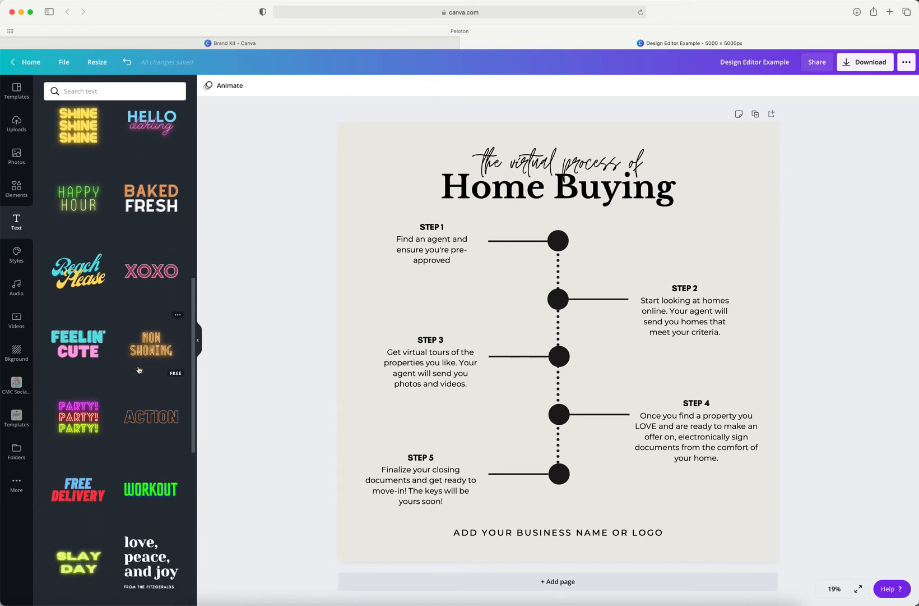
scroll(139, 369, down, 1)
scroll(139, 369, up, 5)
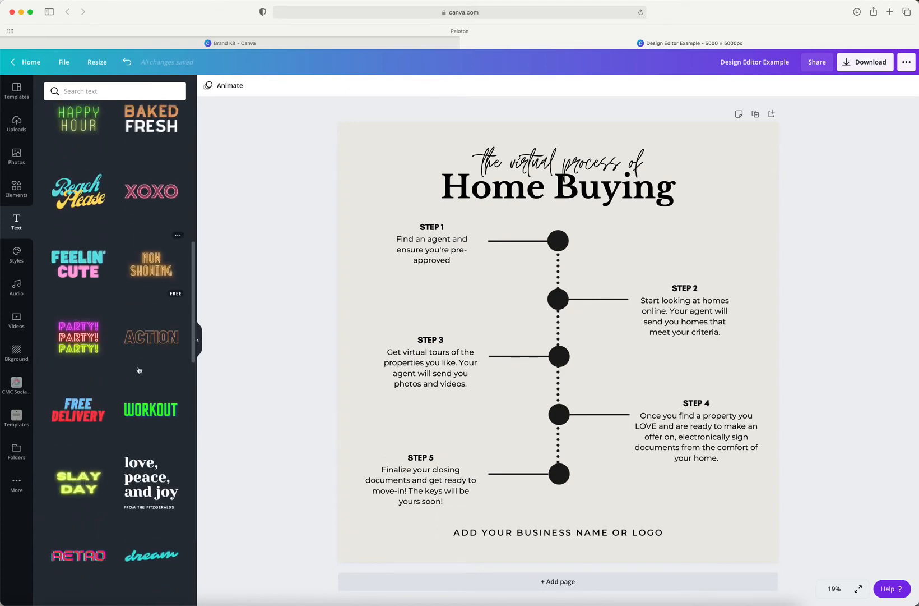
scroll(139, 369, up, 8)
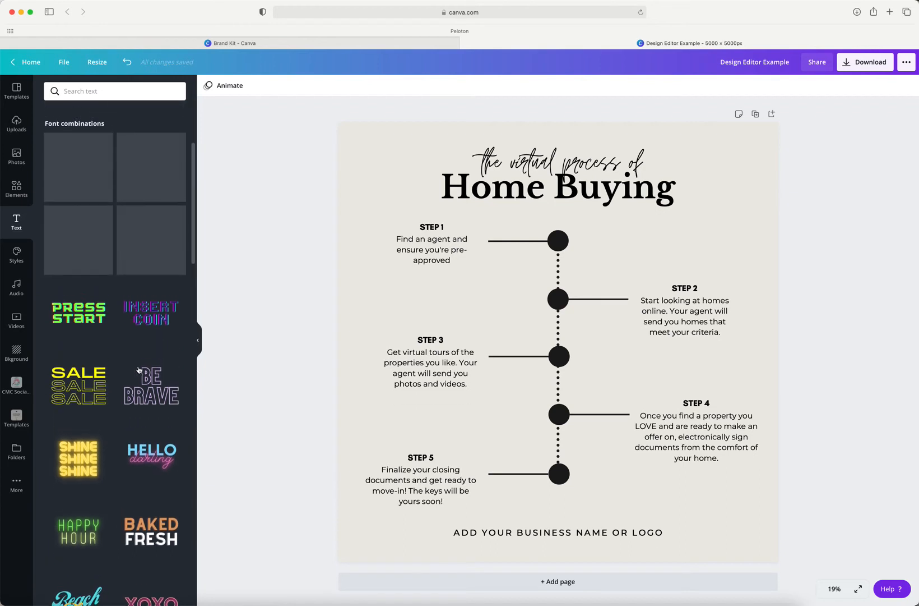
scroll(139, 369, up, 1)
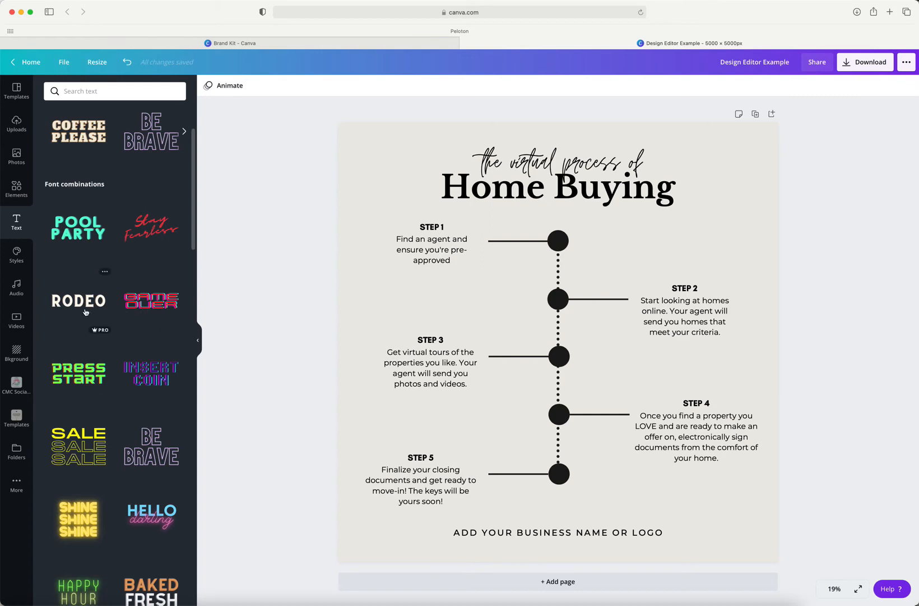
Step: Review the brand kit palettes and trending styles, and look over the audio track library
click(17, 255)
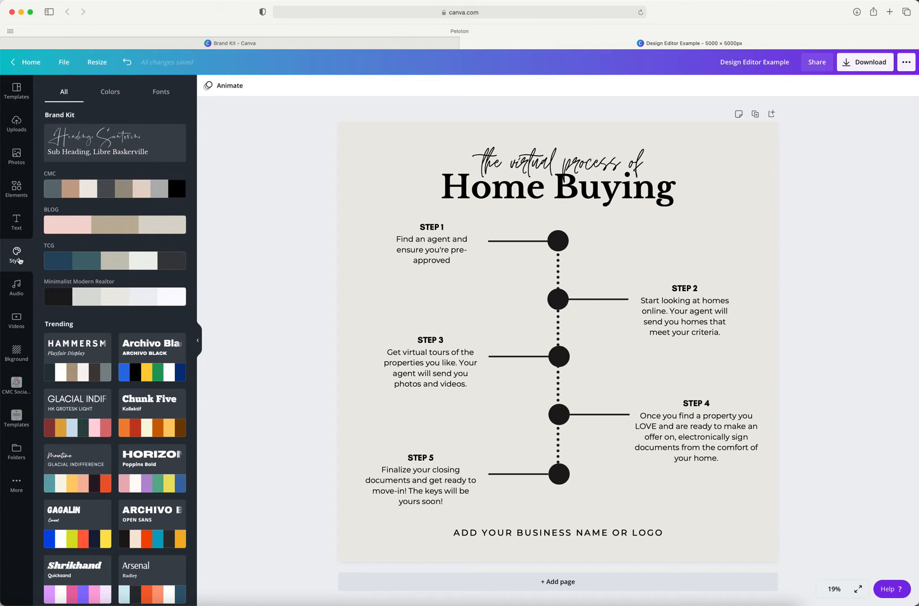
click(18, 297)
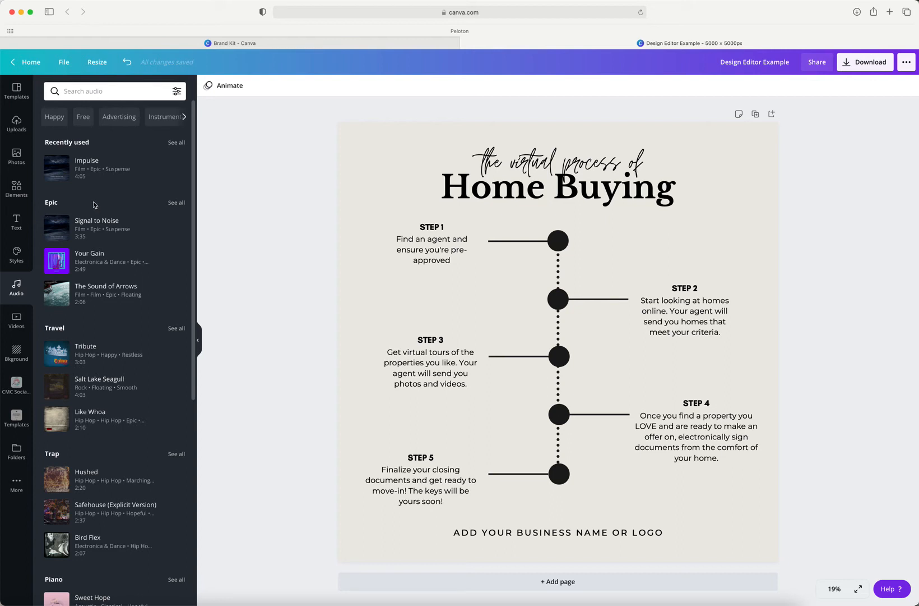
Step: Browse the stock video library through its themed categories, such as Business, Food, Nature and Sea
click(17, 318)
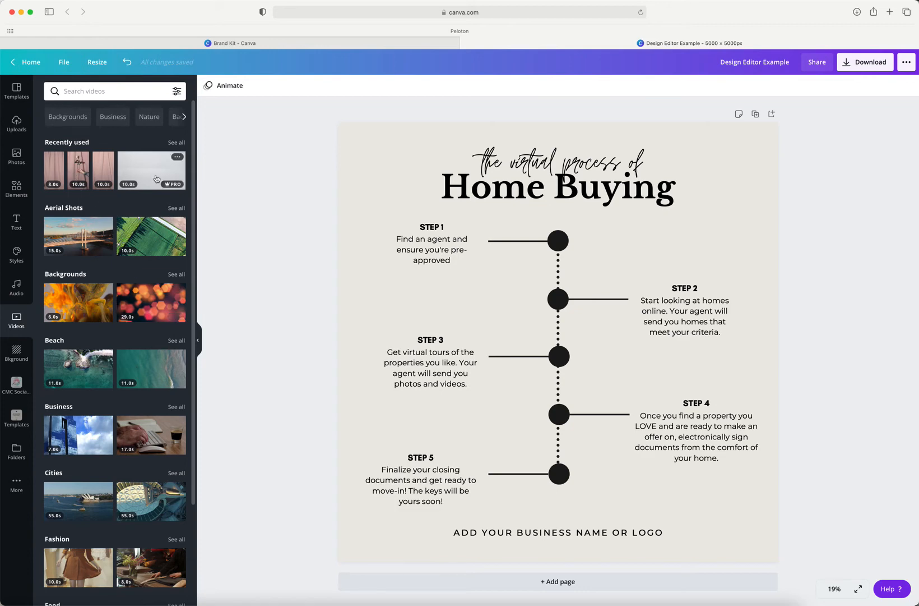
scroll(140, 284, down, 1)
scroll(140, 284, down, 3)
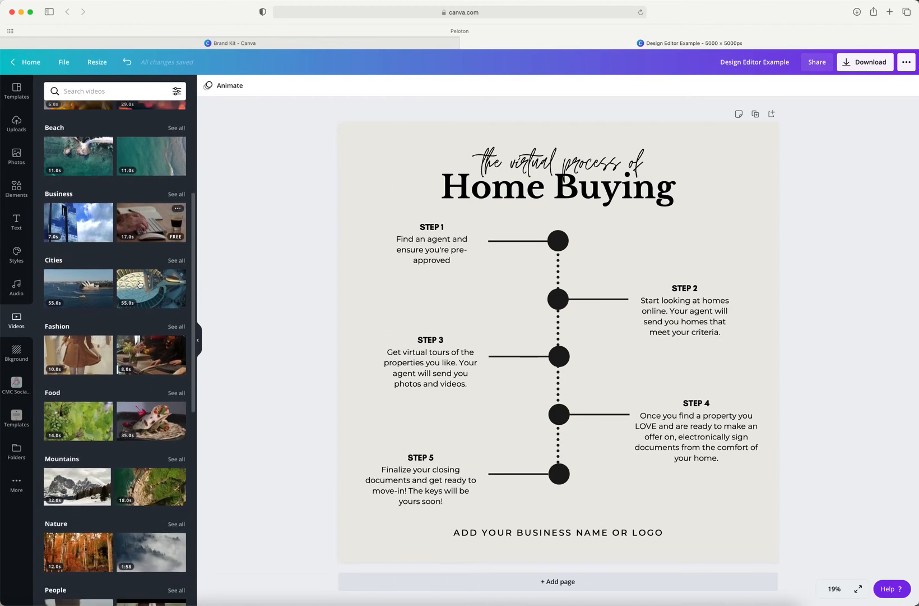
scroll(140, 283, down, 5)
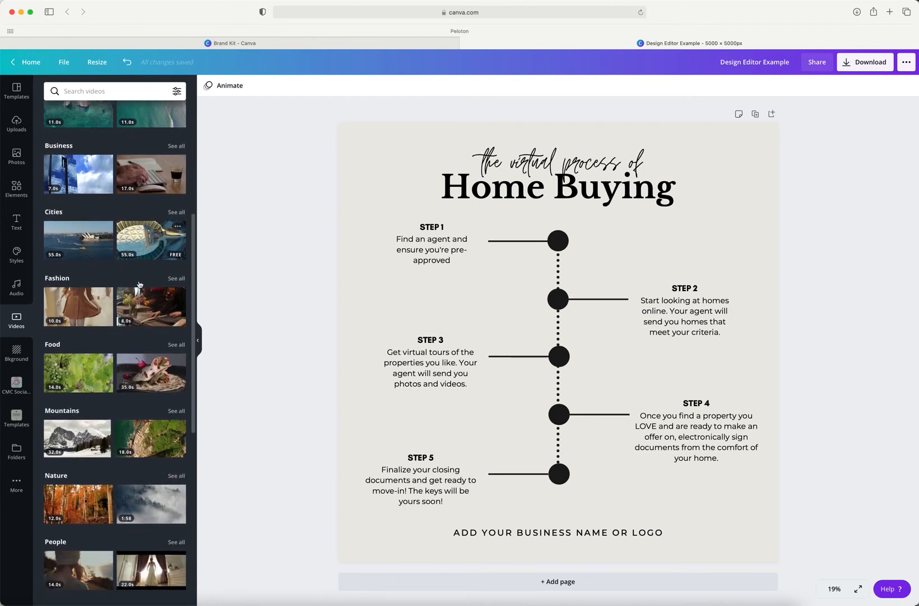
scroll(140, 283, down, 3)
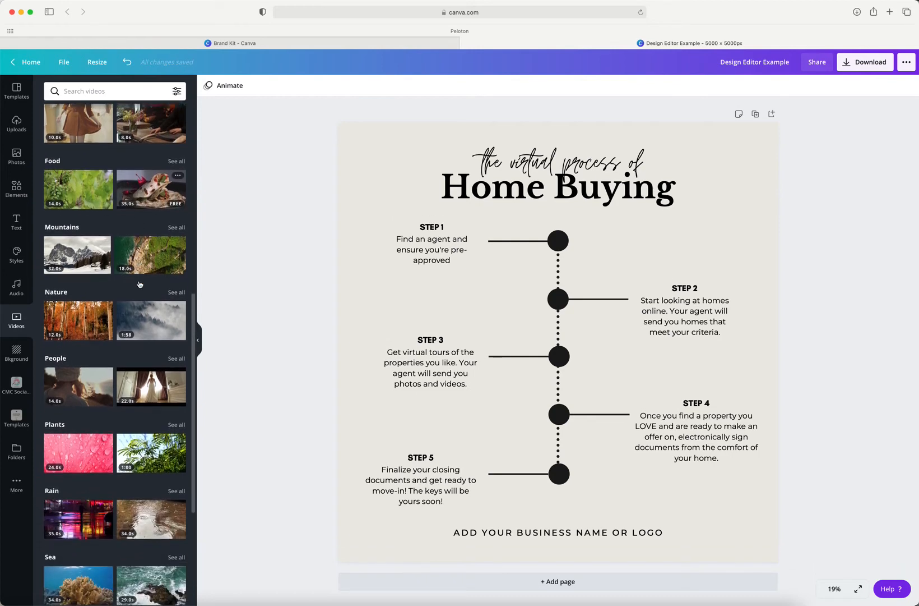
scroll(140, 283, up, 15)
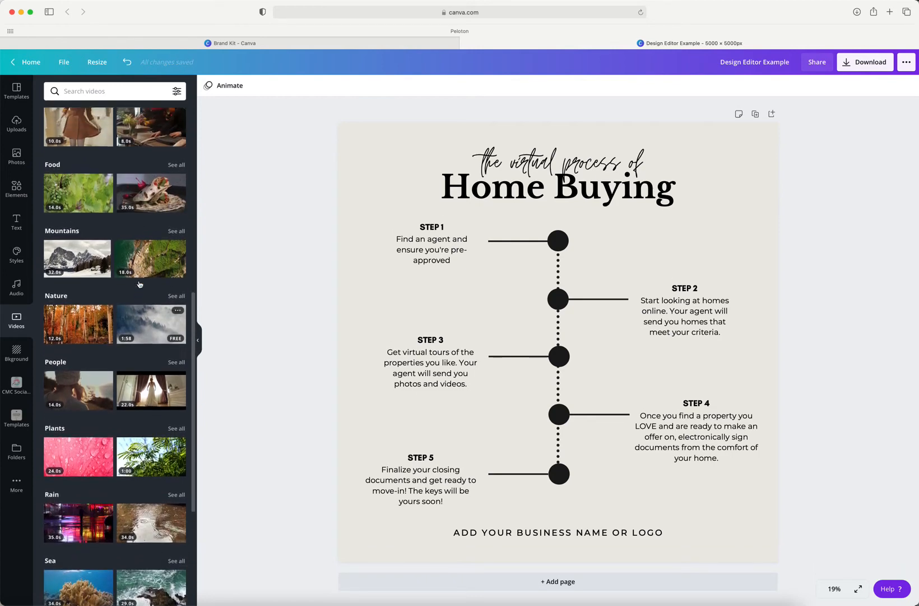
Step: Look over the video library from Recently used to Fashion and check its Free and Pro availability filters
scroll(139, 283, up, 2)
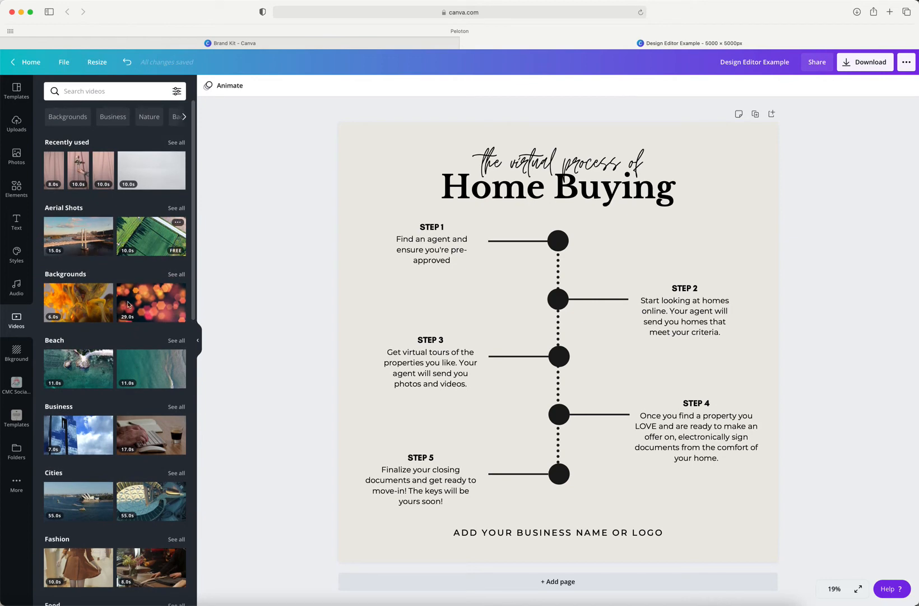
scroll(170, 411, up, 5)
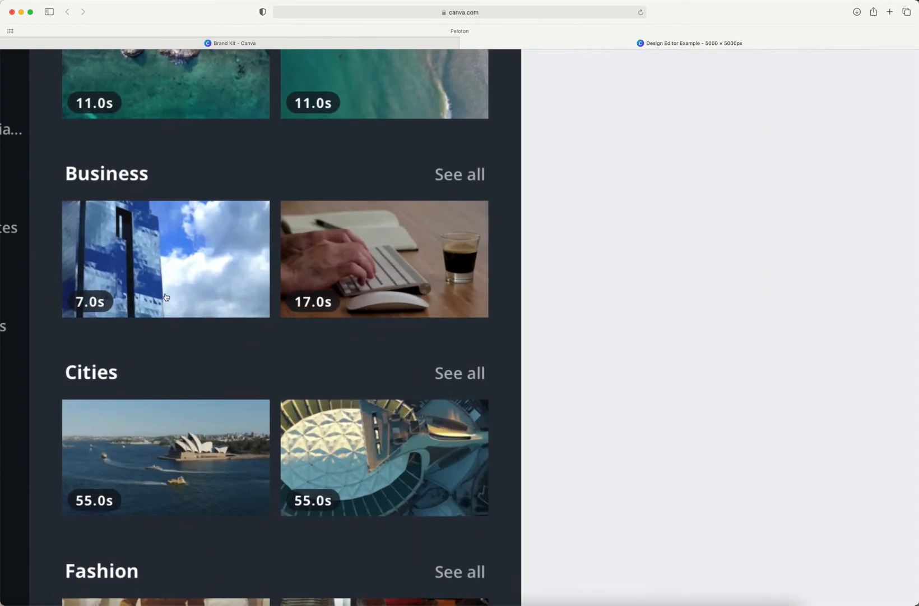
scroll(166, 297, left, 3)
scroll(179, 252, down, 5)
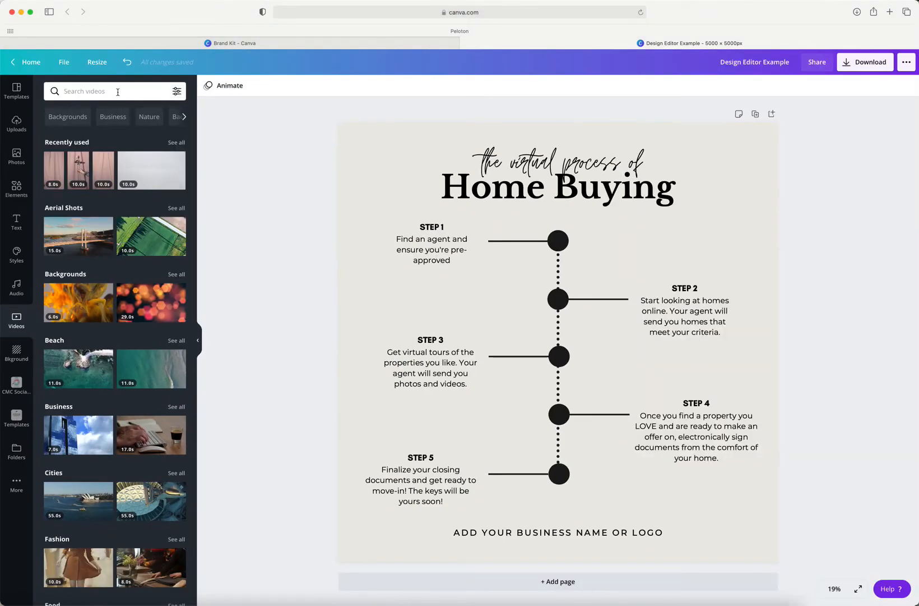
click(177, 92)
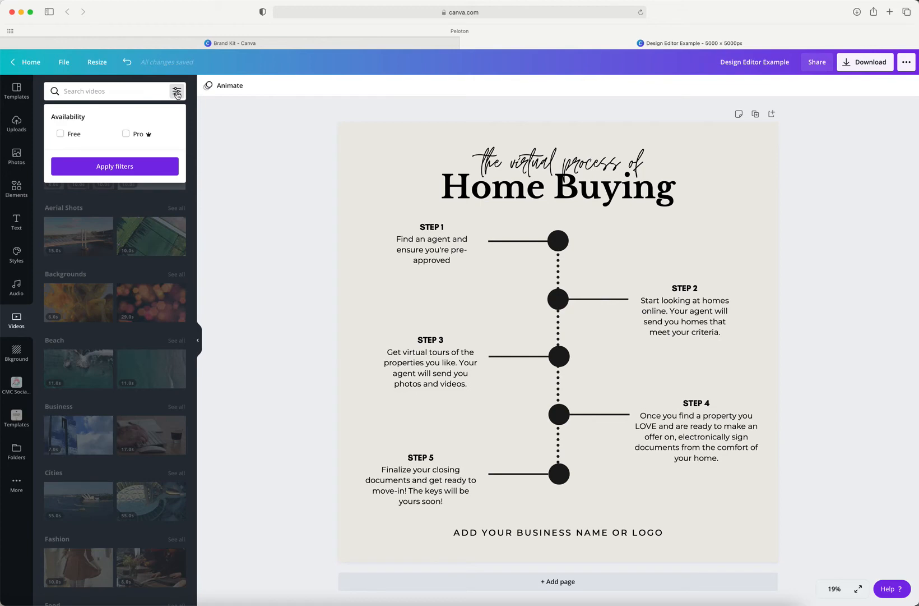
click(57, 286)
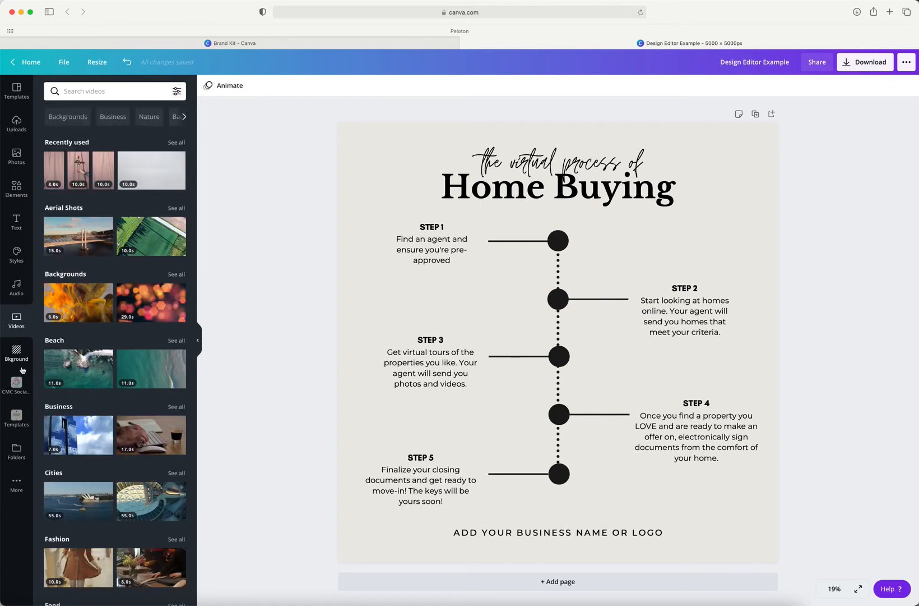
Step: Browse the background library through its categories, such as Landscapes, Gradients, Textures and Nature, down to all results
click(20, 361)
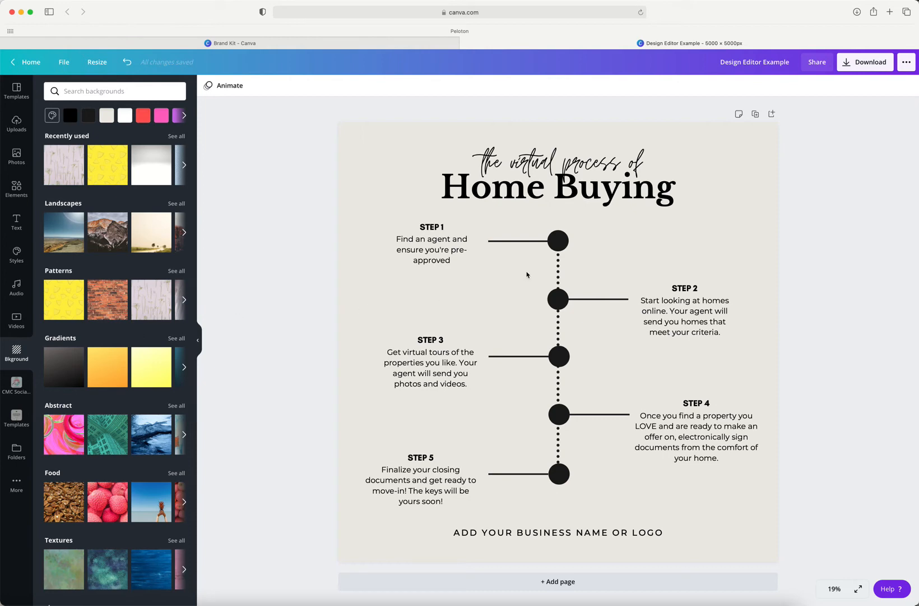
scroll(97, 163, down, 1)
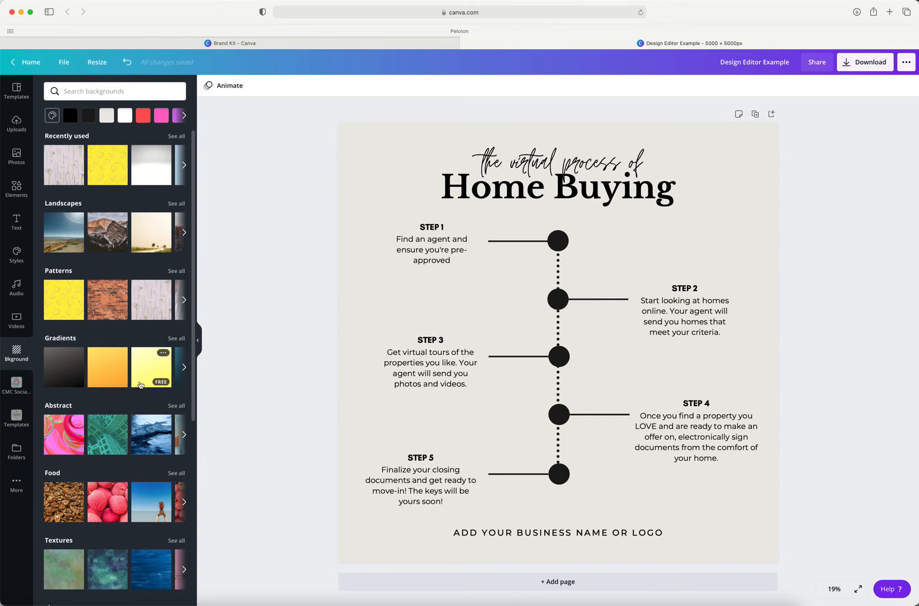
scroll(140, 385, down, 10)
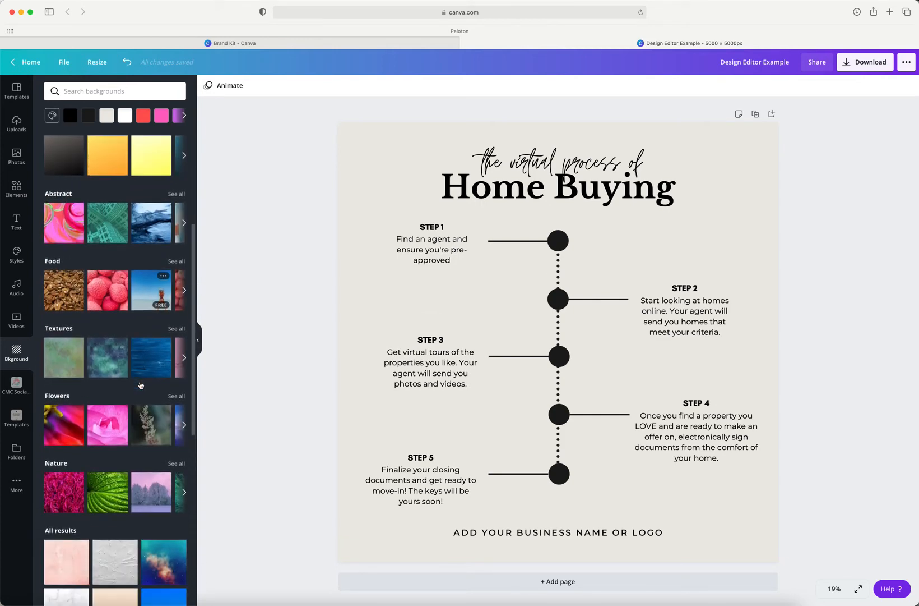
scroll(141, 384, down, 5)
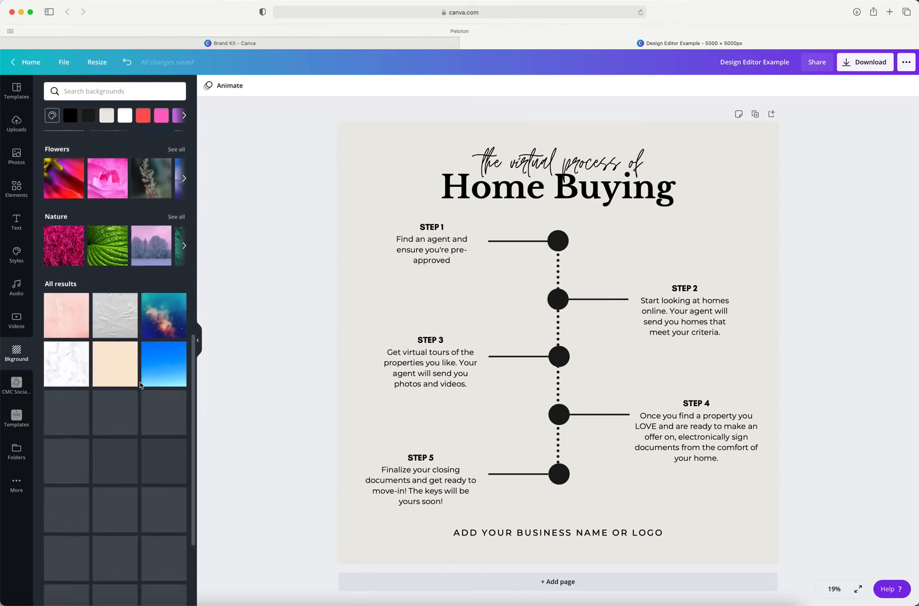
scroll(141, 385, down, 1)
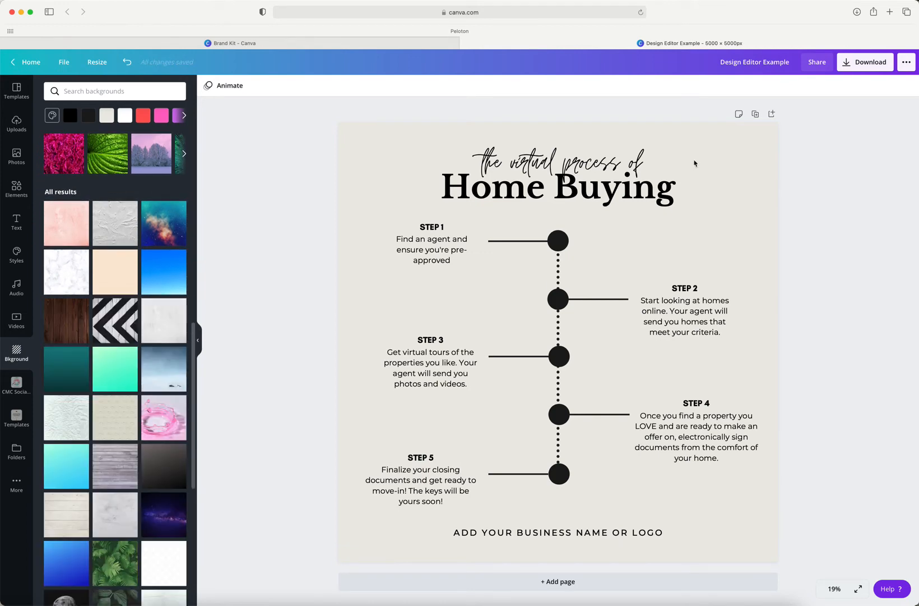
Step: Duplicate the Home Buying page and delete all text and timeline elements from the copy
click(756, 115)
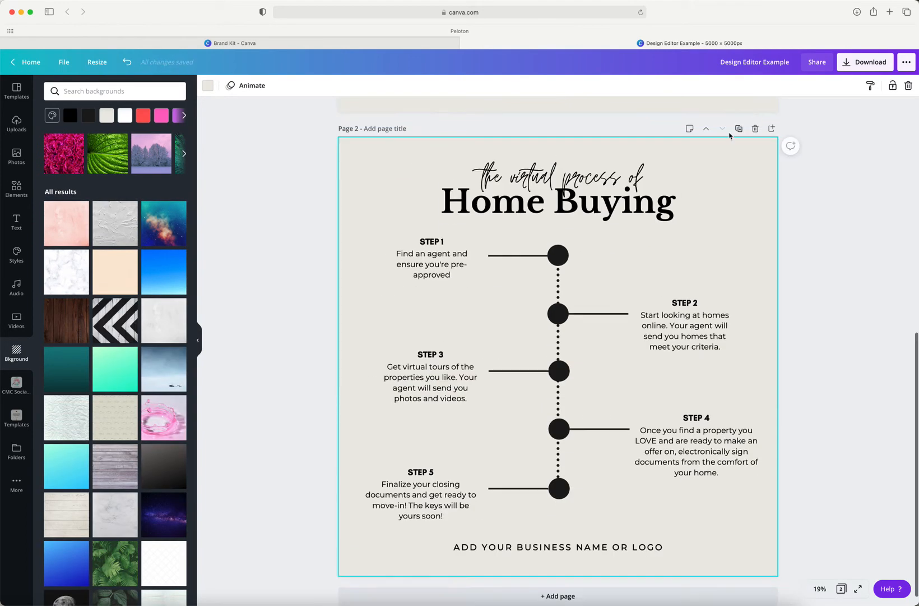
drag(308, 164, 743, 564)
key(Delete)
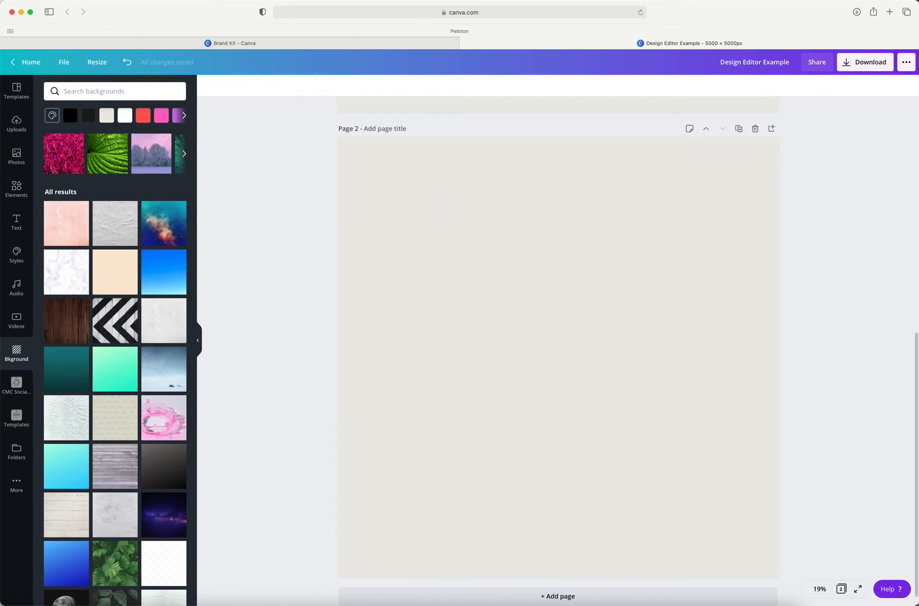
Step: Apply the light grey plaster texture as the background of page 2
click(117, 231)
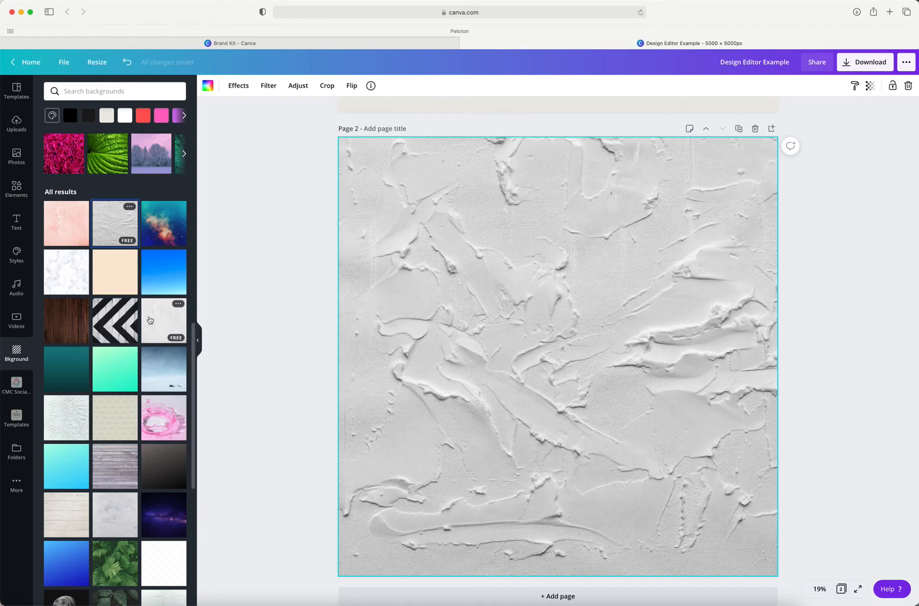
scroll(147, 319, down, 5)
scroll(144, 319, up, 15)
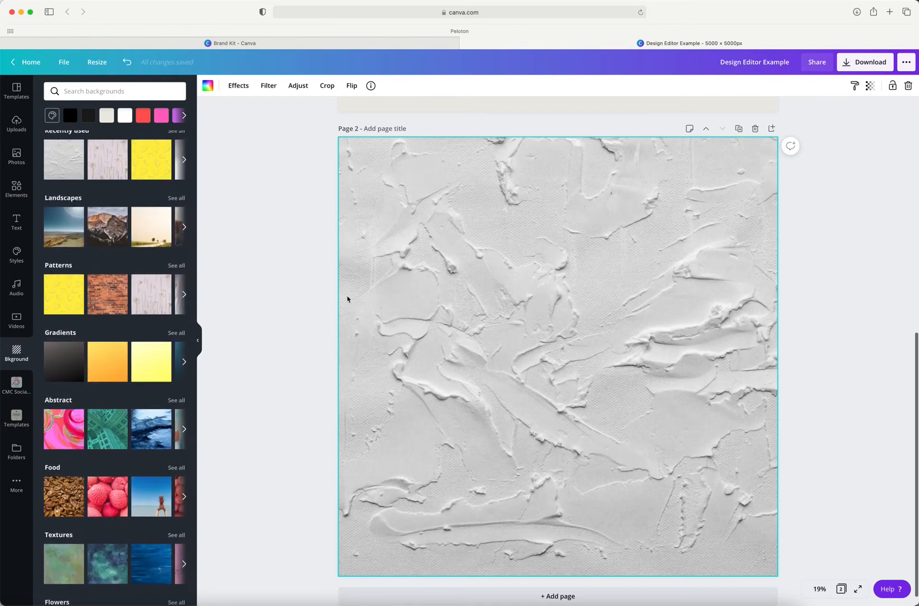
Step: Try the grey plaster texture and the pink flower pattern as backgrounds on page 1, and undo both
scroll(345, 298, up, 8)
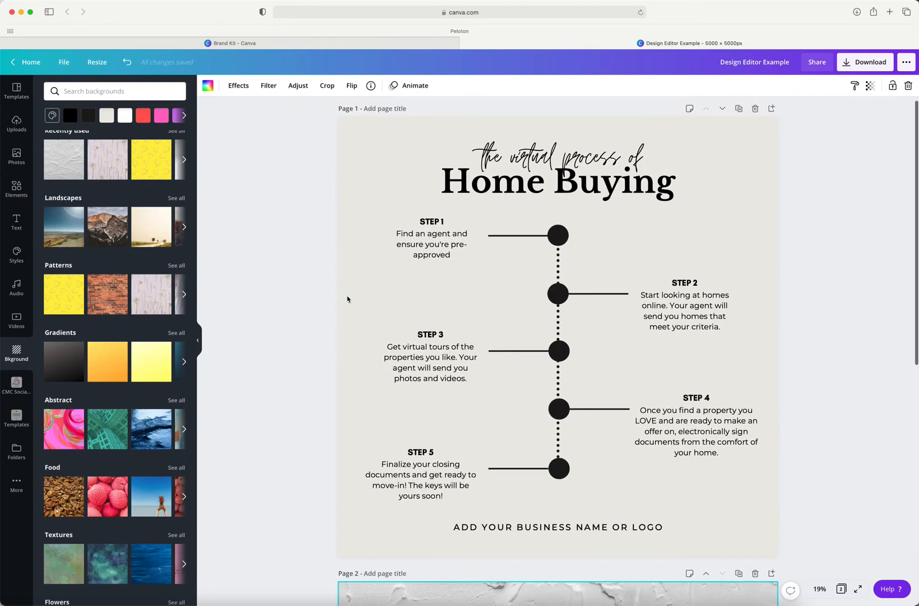
scroll(120, 286, up, 1)
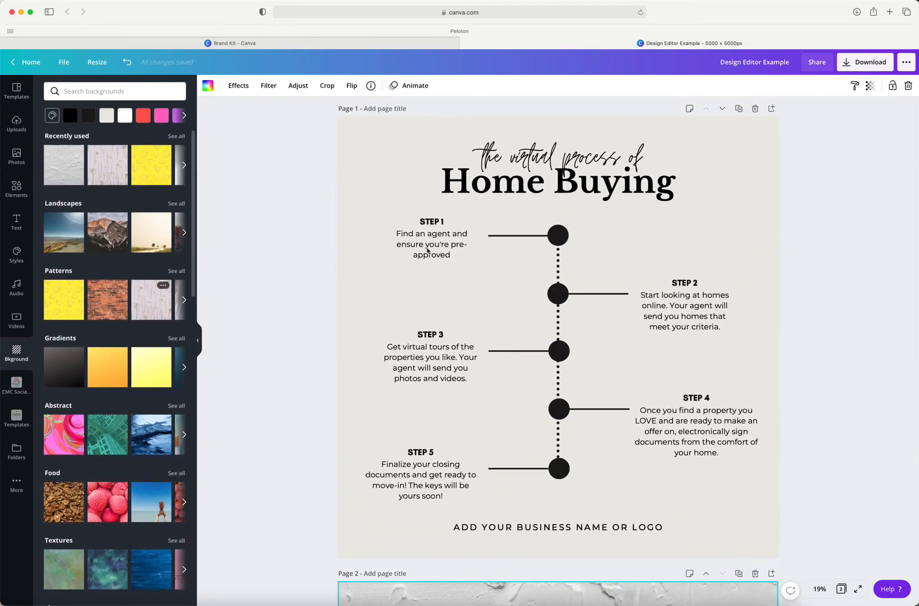
click(69, 178)
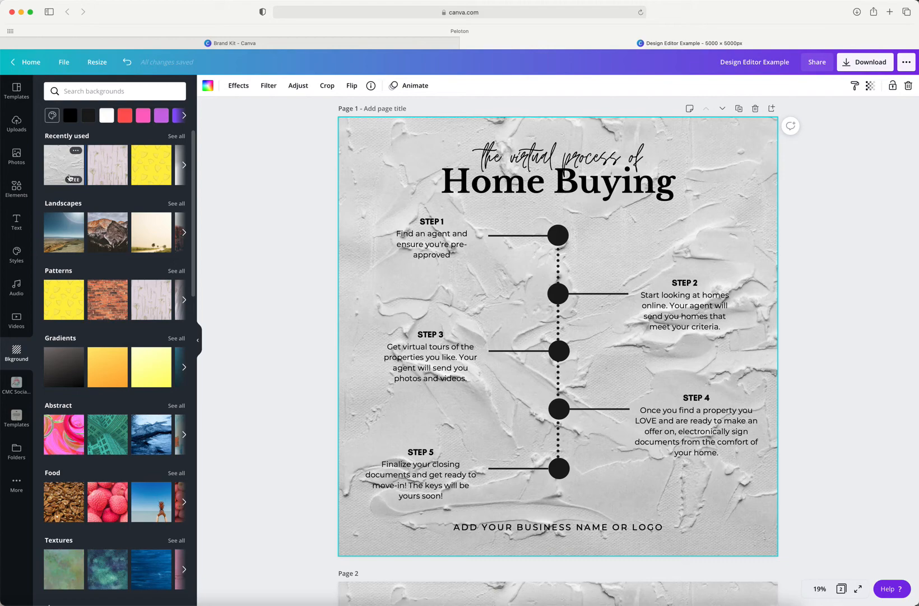
click(124, 176)
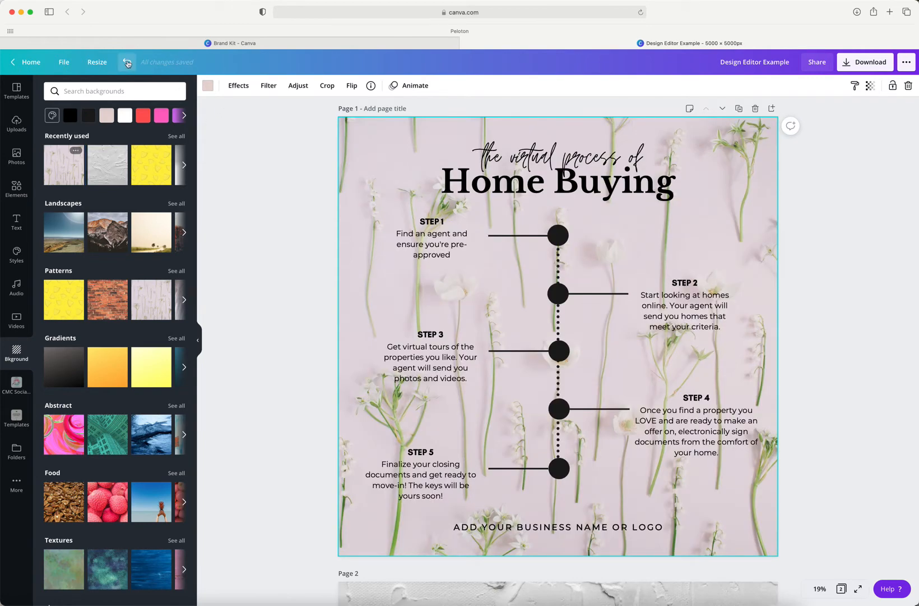
click(127, 63)
click(127, 63)
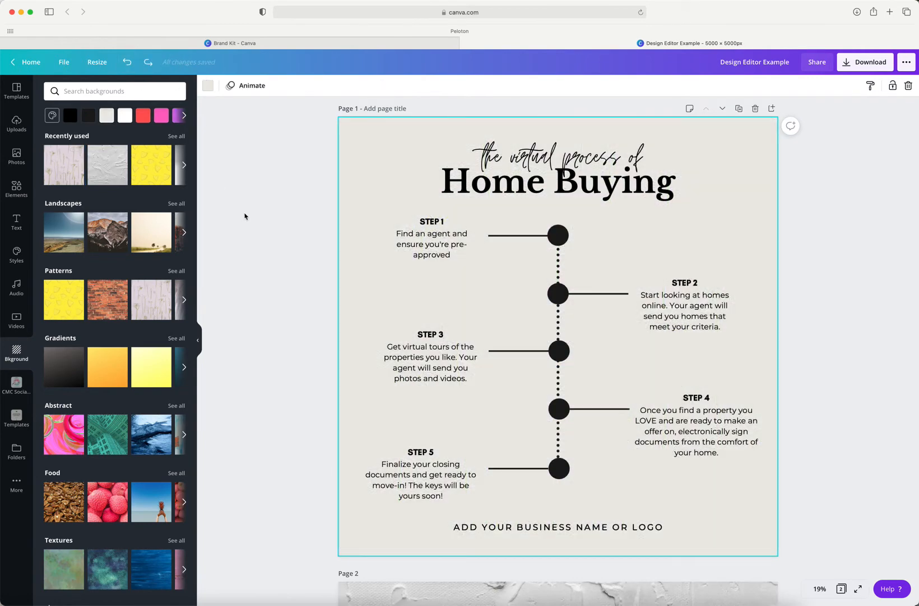
Step: Remove the pinned CMC Social and Templates folders from the editor's side navigation
click(9, 380)
click(6, 375)
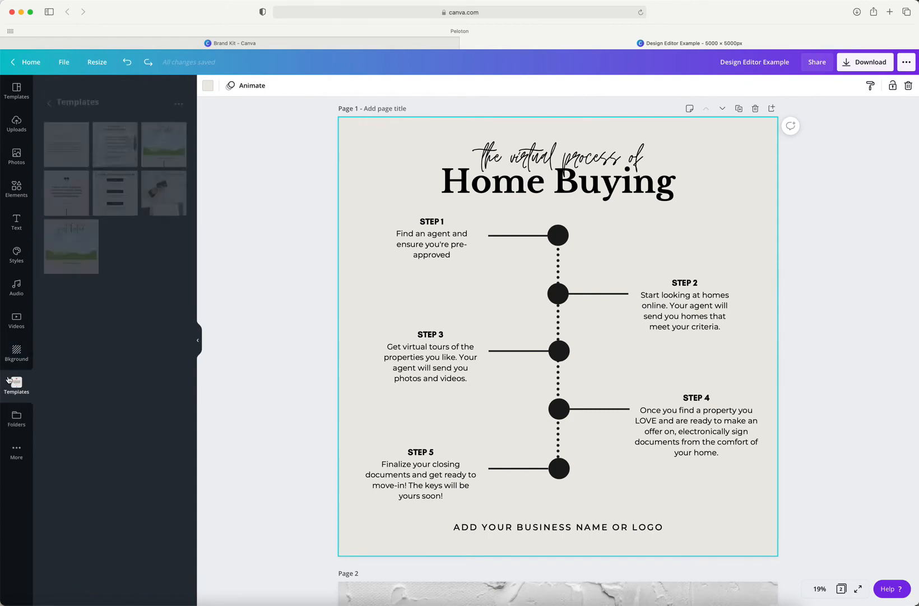
Step: Review the account's own folders and the folders shared with it
click(17, 387)
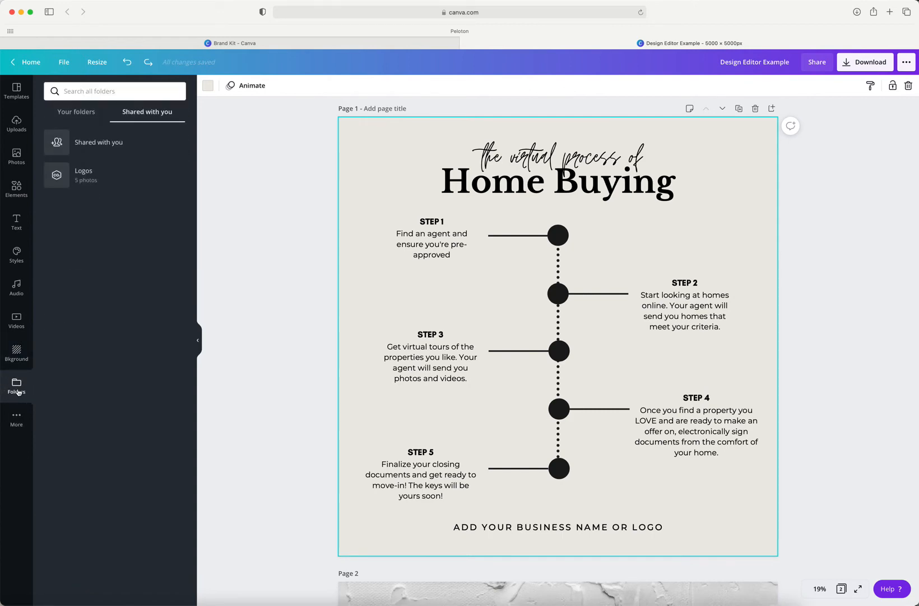
click(88, 113)
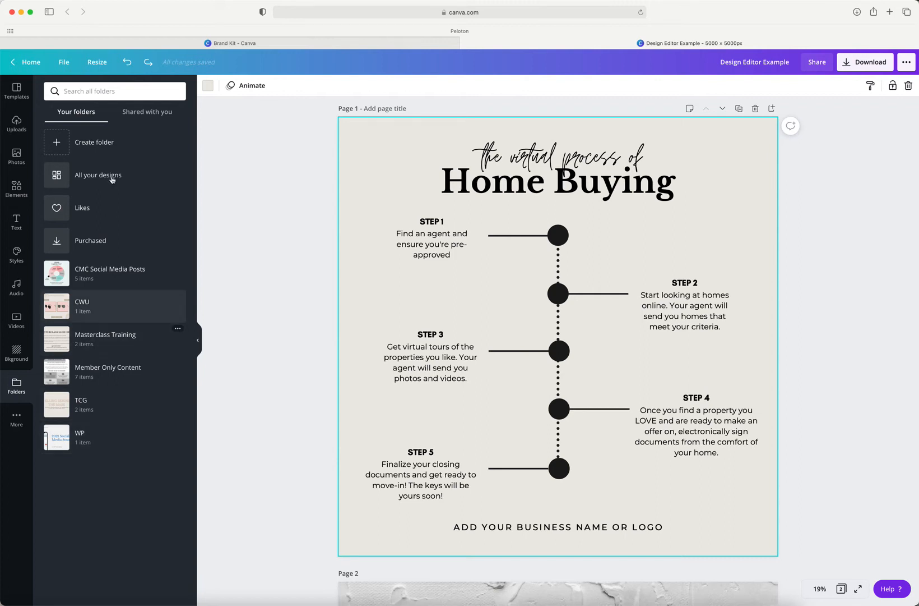
click(137, 114)
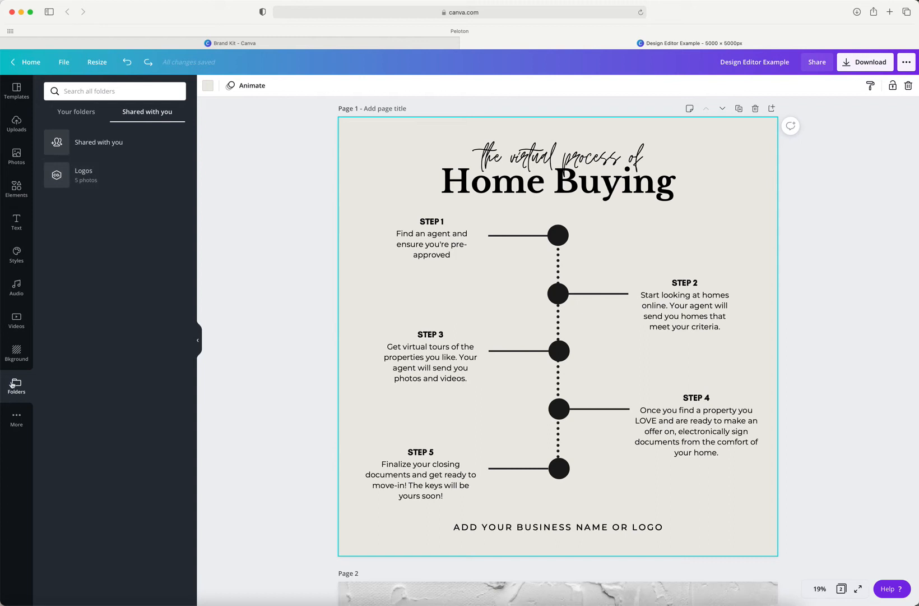
Step: Add the GIPHY app from the Canva apps and integrations and browse its GIFs
click(15, 420)
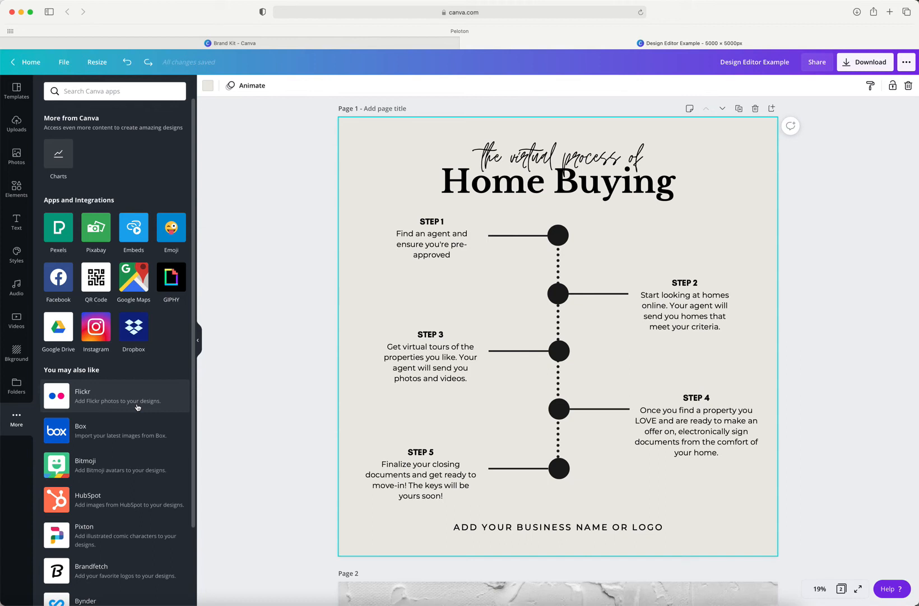
click(170, 284)
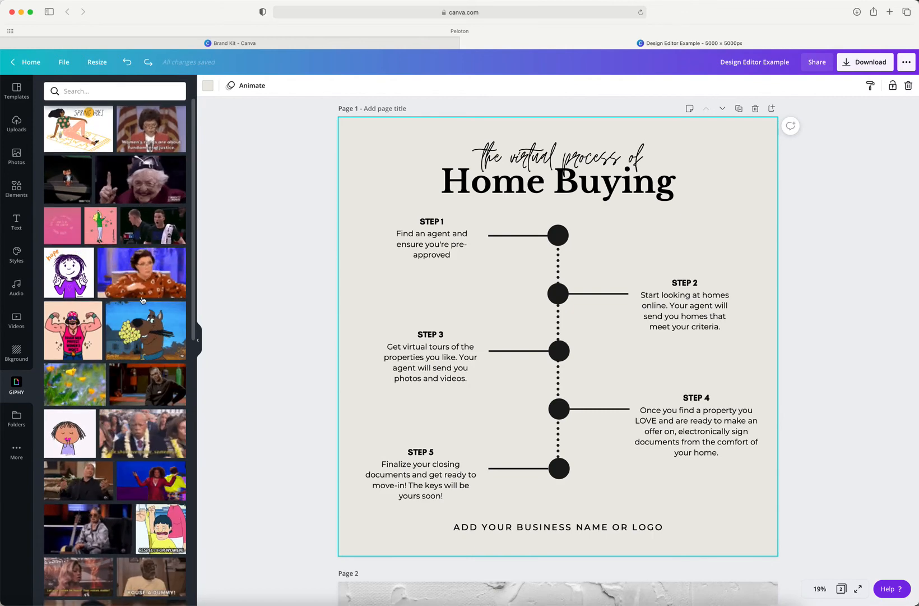
scroll(124, 256, down, 5)
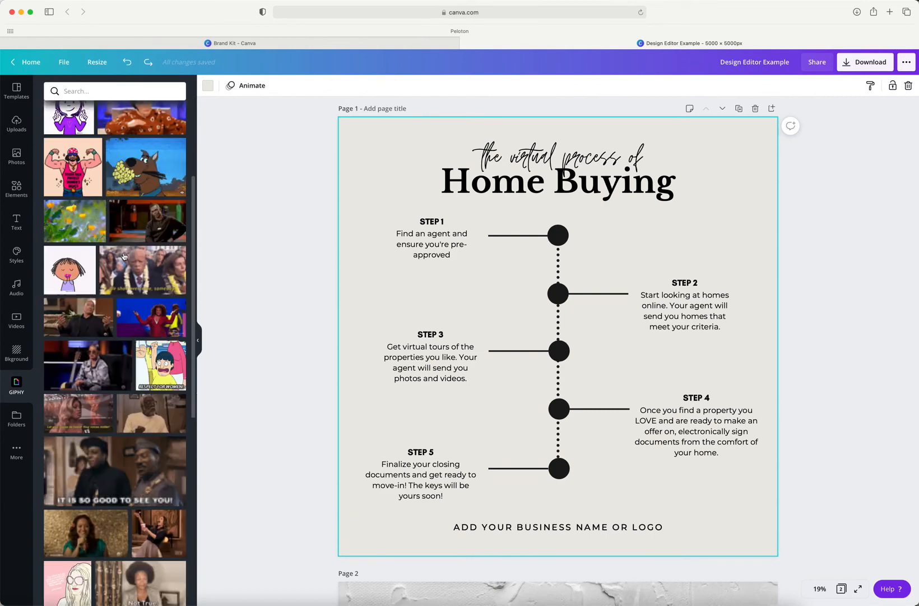
scroll(123, 256, down, 4)
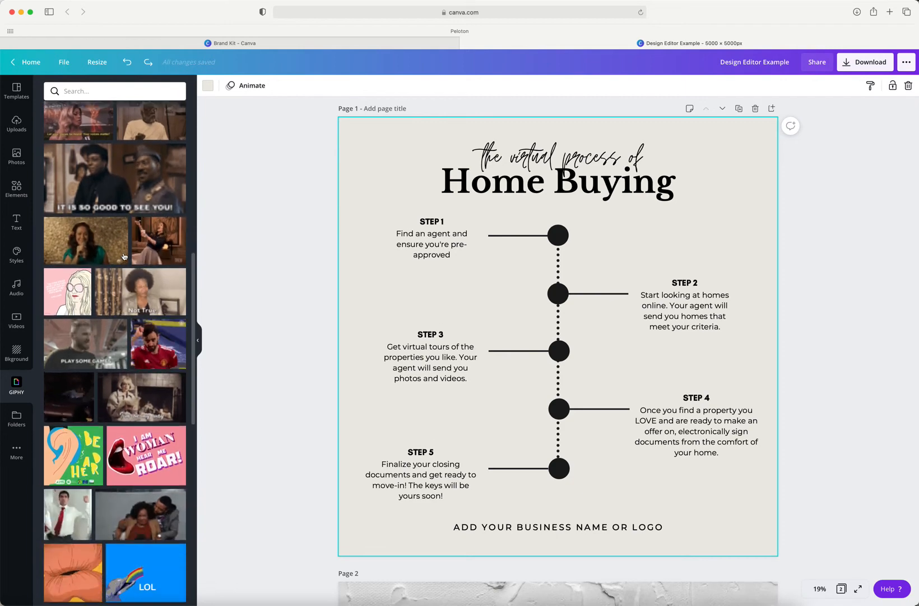
scroll(124, 256, down, 6)
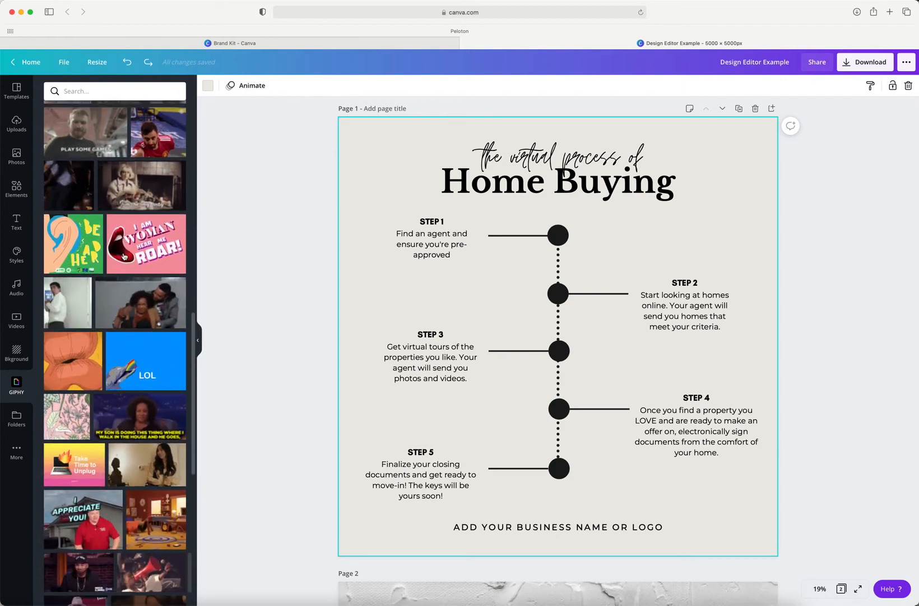
scroll(123, 256, down, 1)
scroll(124, 256, up, 15)
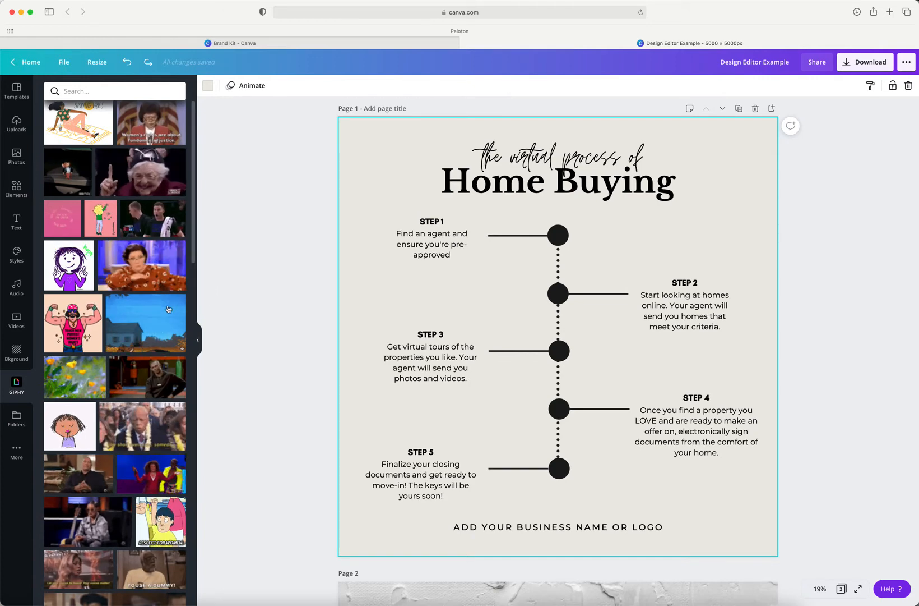
scroll(169, 308, up, 1)
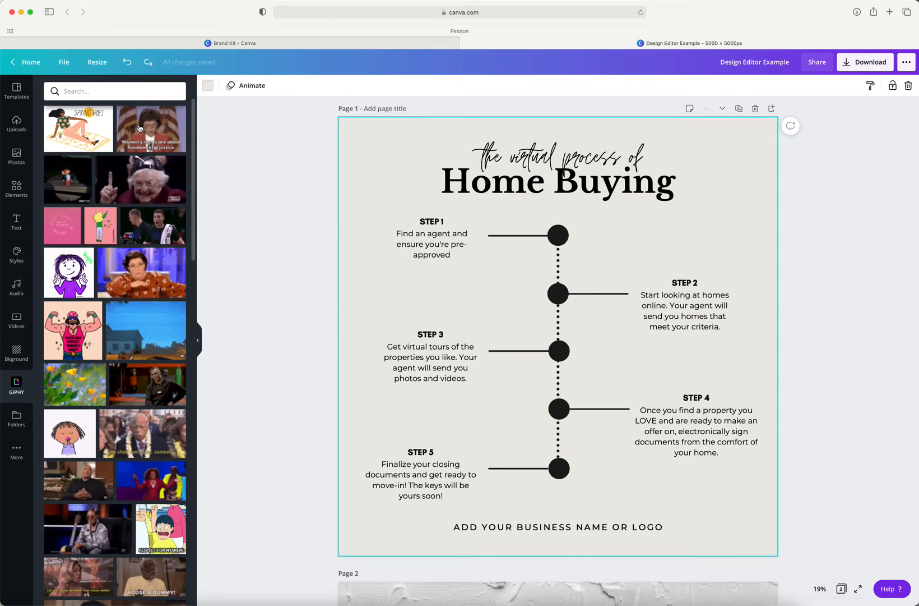
Step: Place the Spring Vibes GIF over the timeline on page 1 and delete it
click(79, 129)
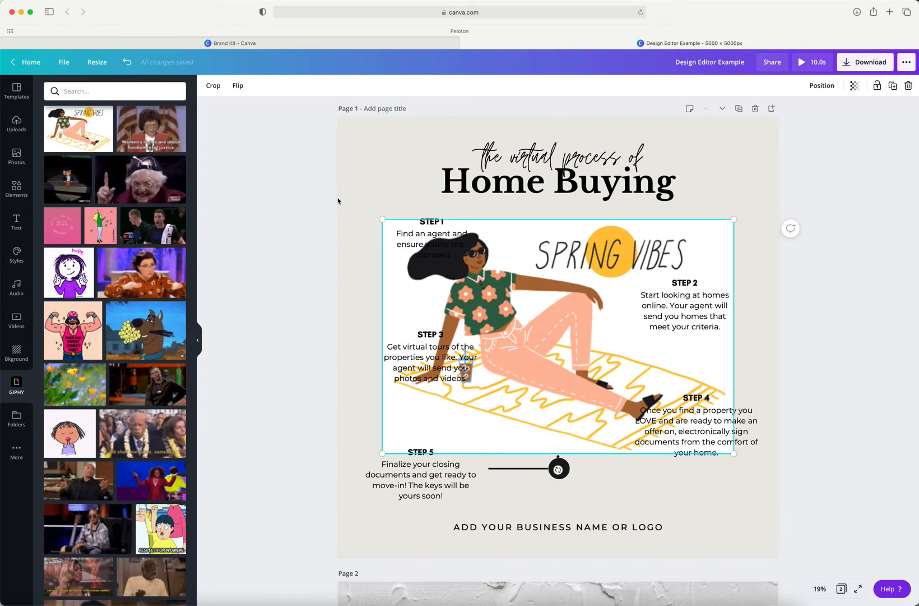
key(Delete)
Step: Add the Spring Vibes GIF to page 2, shrink it to about 2,919 by 1,946, and move it near the page centre
scroll(329, 232, down, 10)
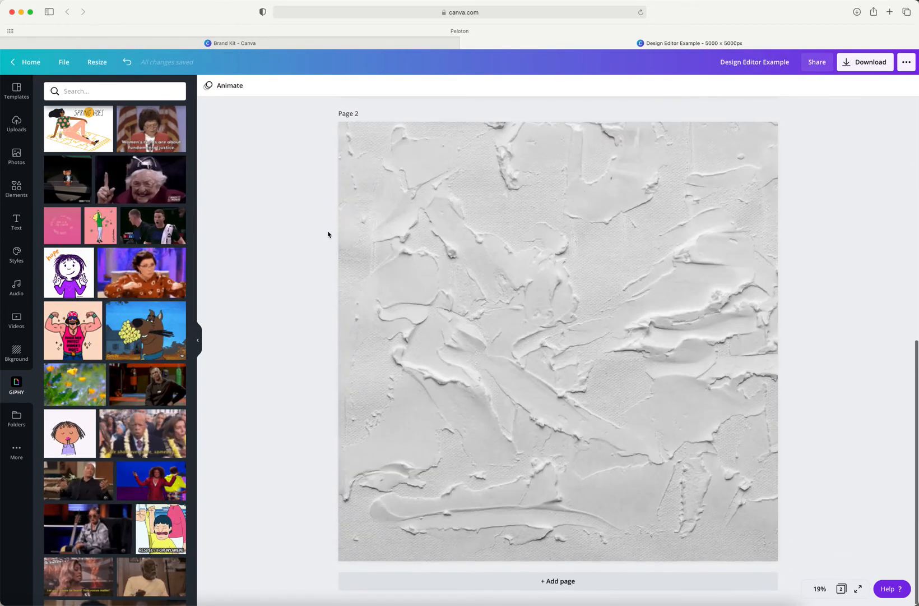
click(79, 128)
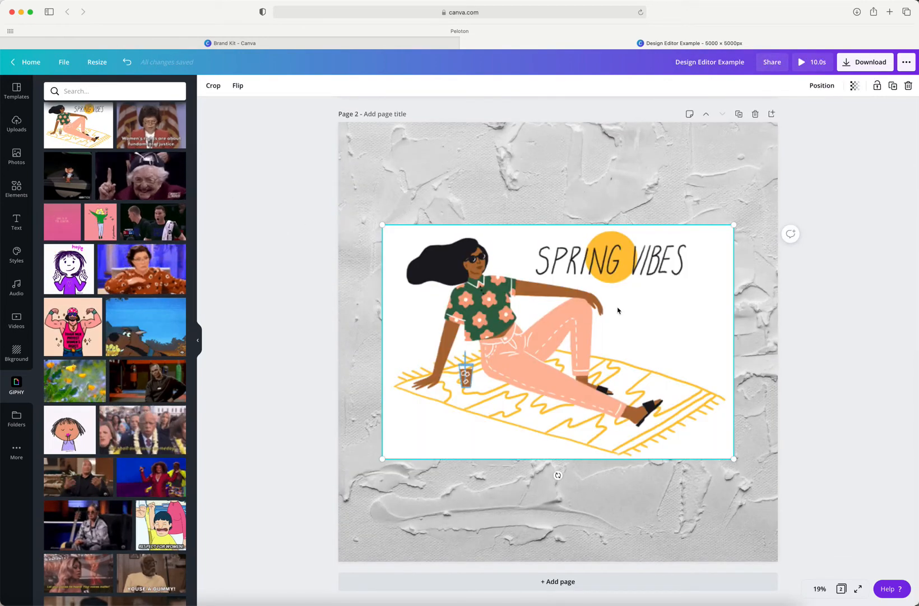
drag(382, 225, 517, 302)
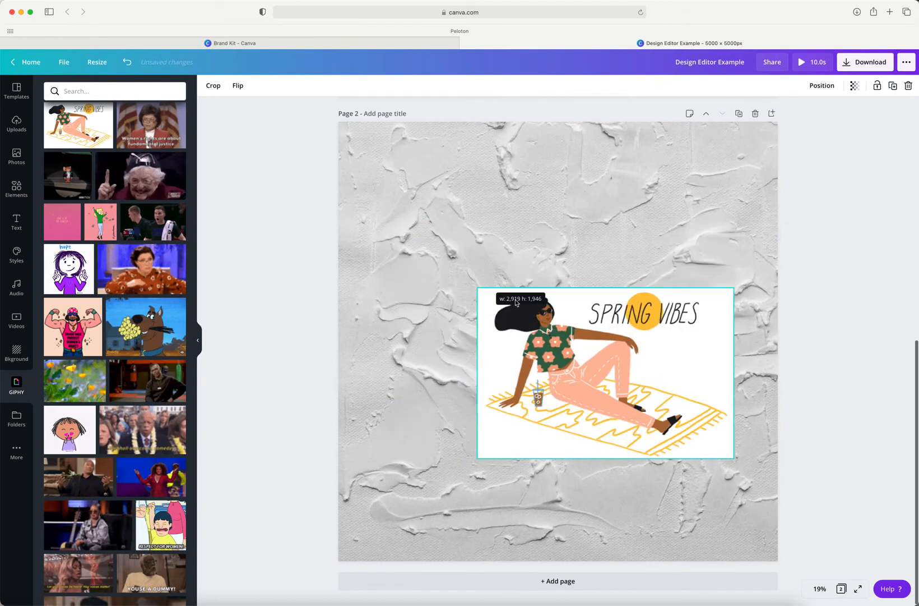
drag(598, 348, 548, 309)
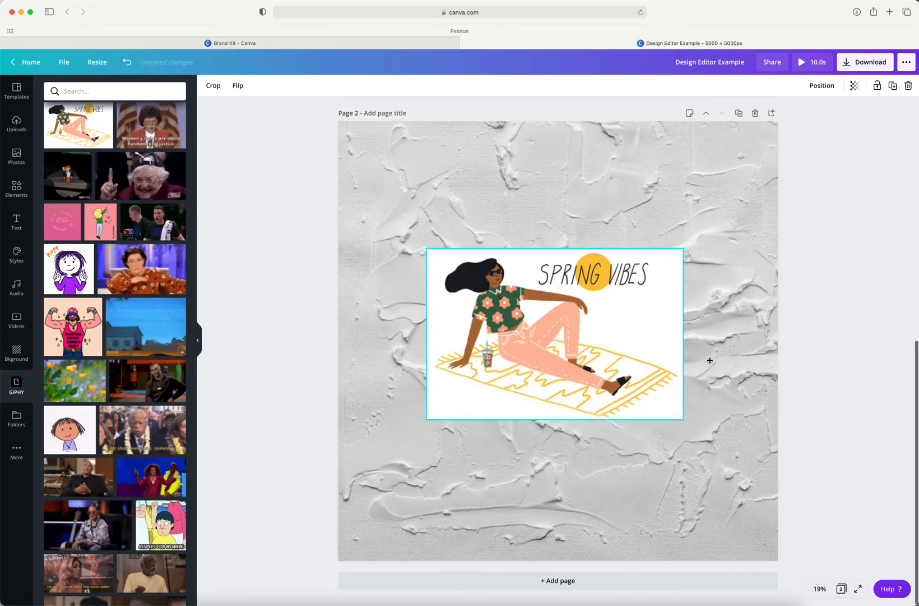
Step: Nudge the Spring Vibes GIF on page 2 and delete it from the page
click(587, 351)
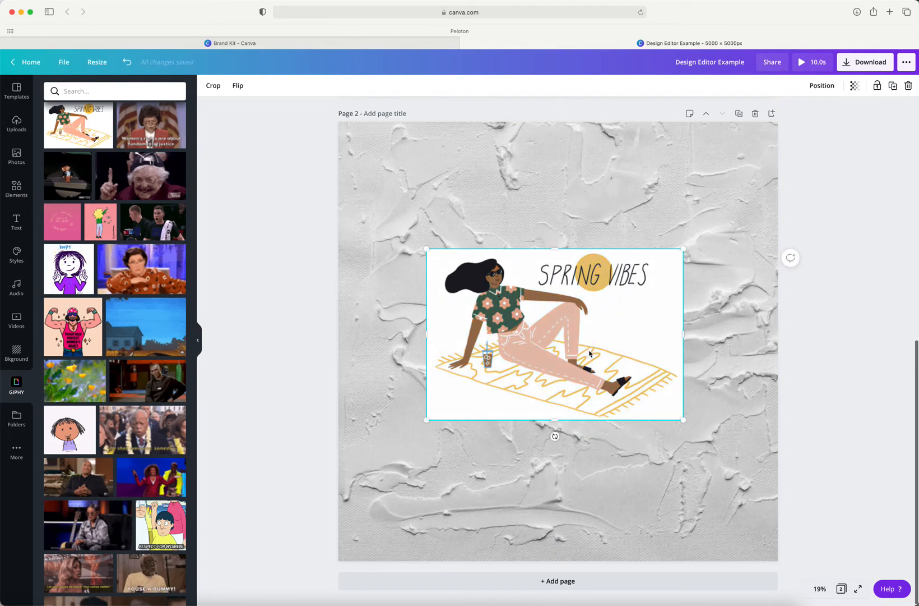
drag(589, 353, 599, 354)
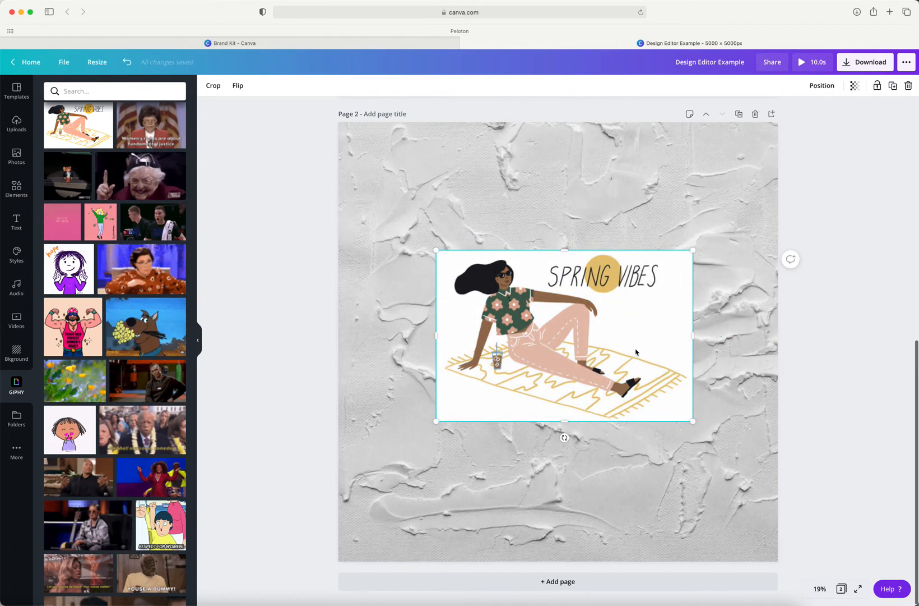
key(Delete)
scroll(98, 205, up, 1)
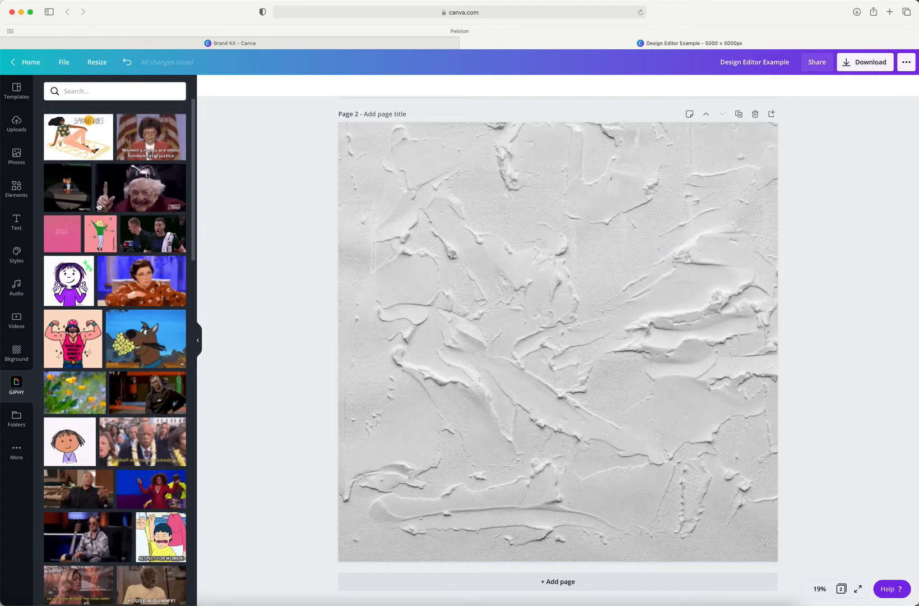
scroll(98, 206, down, 1)
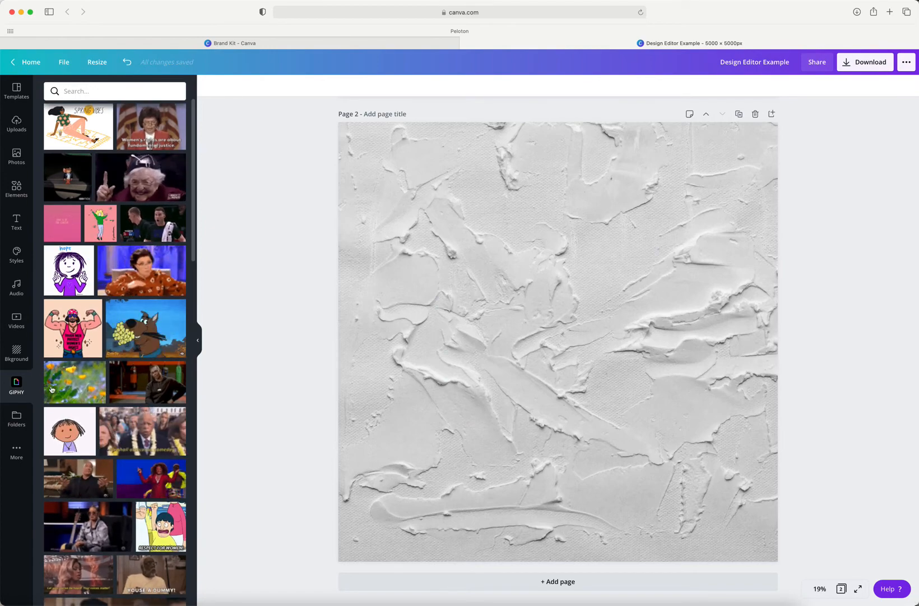
Step: Remove the GIPHY app from the editor's side panel and return to the full list of Canva apps
click(16, 418)
click(19, 452)
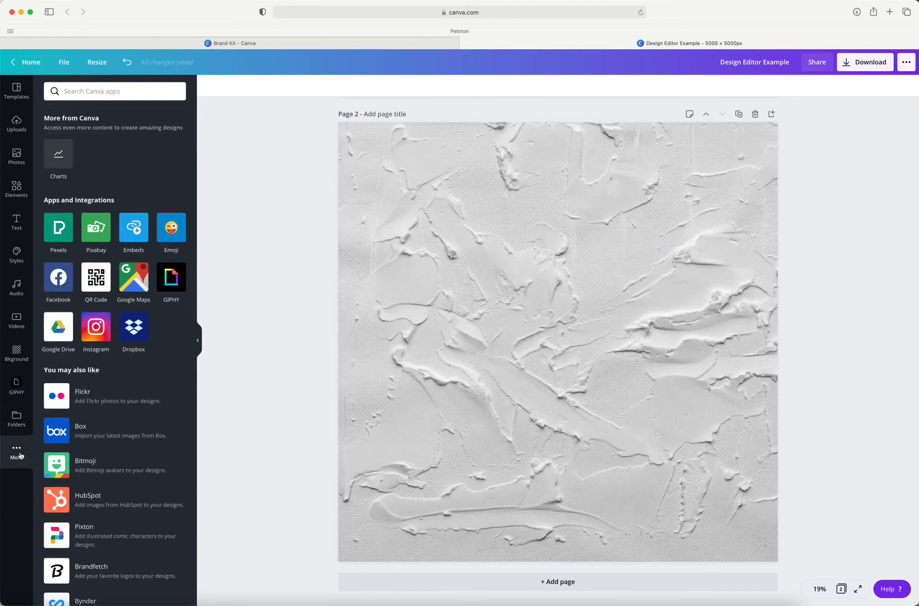
click(7, 381)
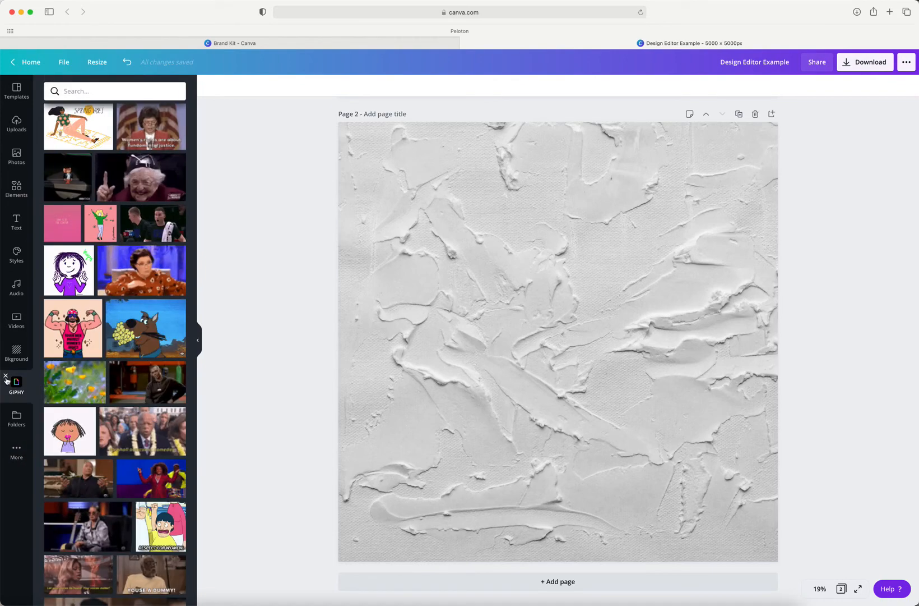
click(6, 378)
click(16, 418)
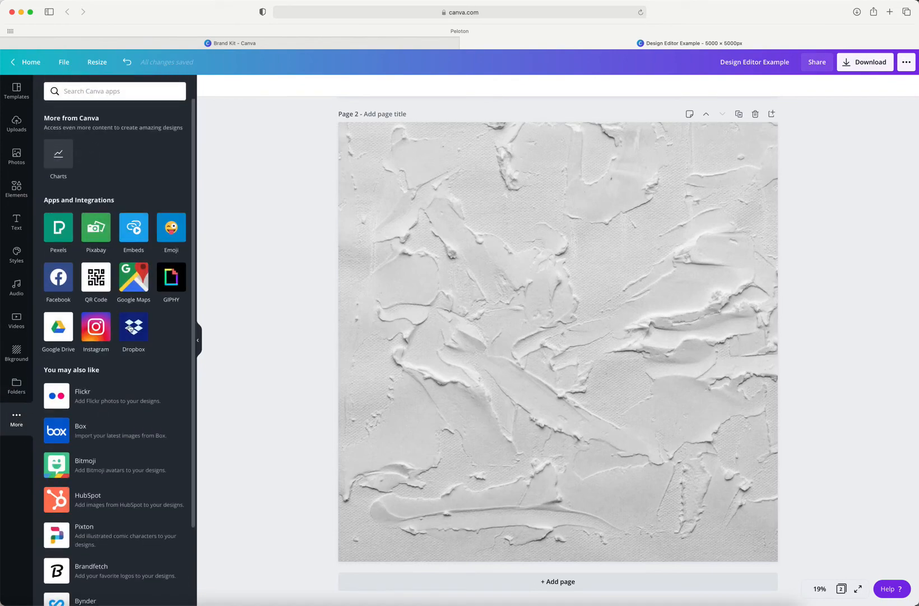
Step: Review the available apps and integrations, trying out the QR Code app and removing it from the side panel
scroll(155, 348, down, 4)
scroll(156, 349, up, 4)
click(95, 276)
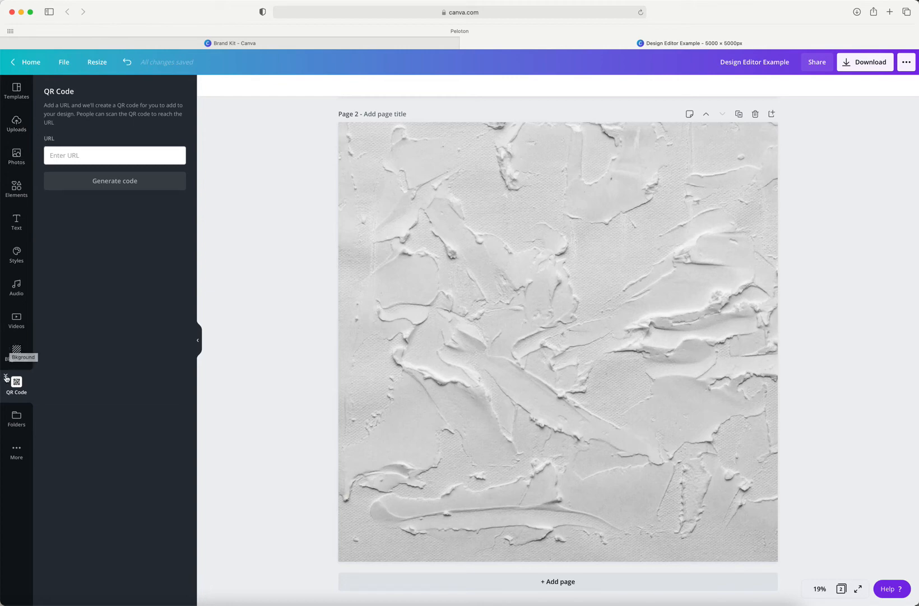
click(22, 425)
click(23, 428)
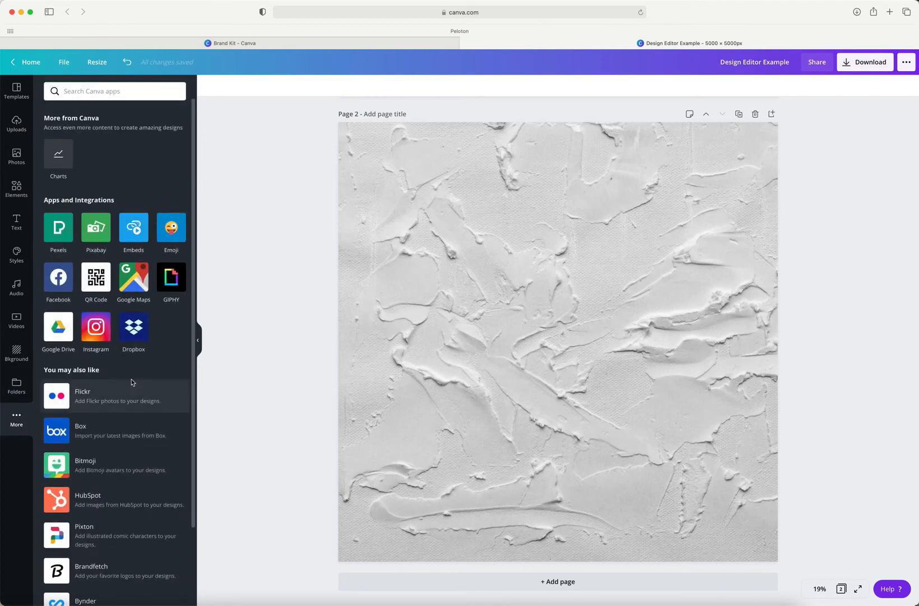
scroll(131, 383, down, 3)
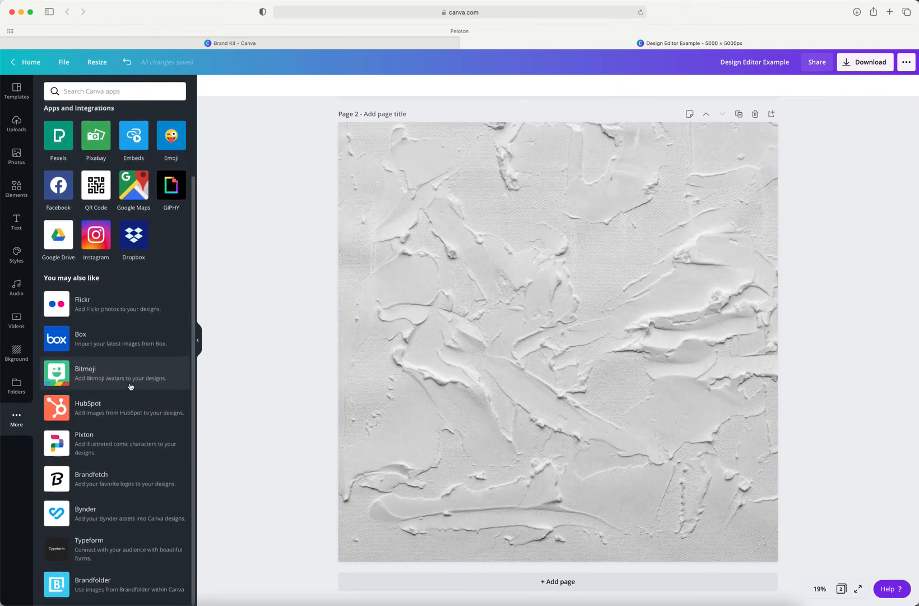
scroll(131, 385, up, 3)
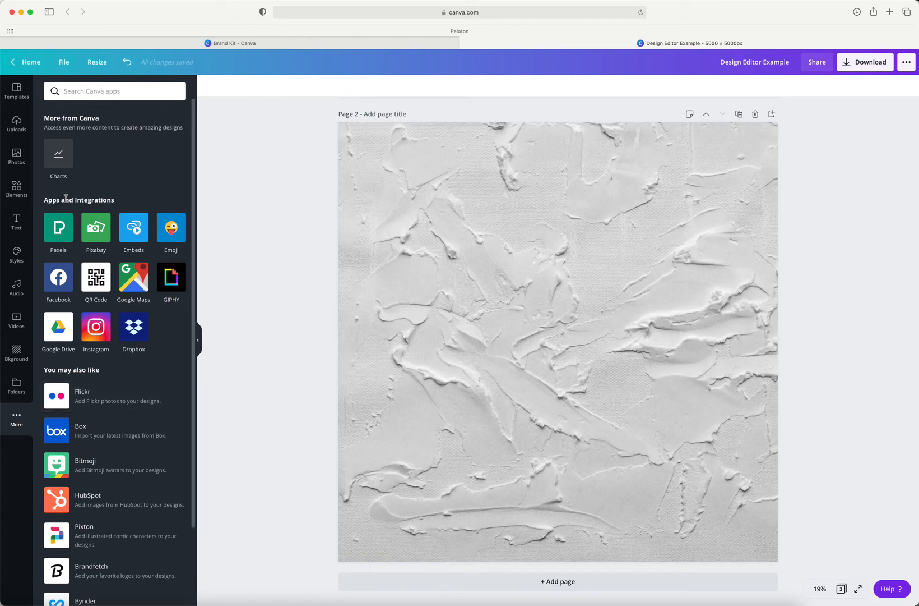
Step: Return to the template library and turn on guides for the design
click(17, 92)
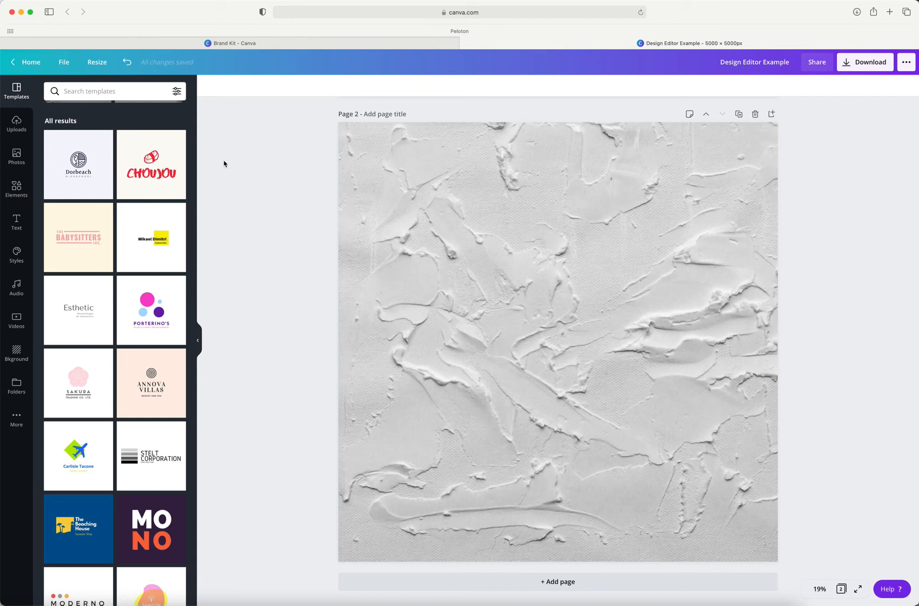
click(64, 61)
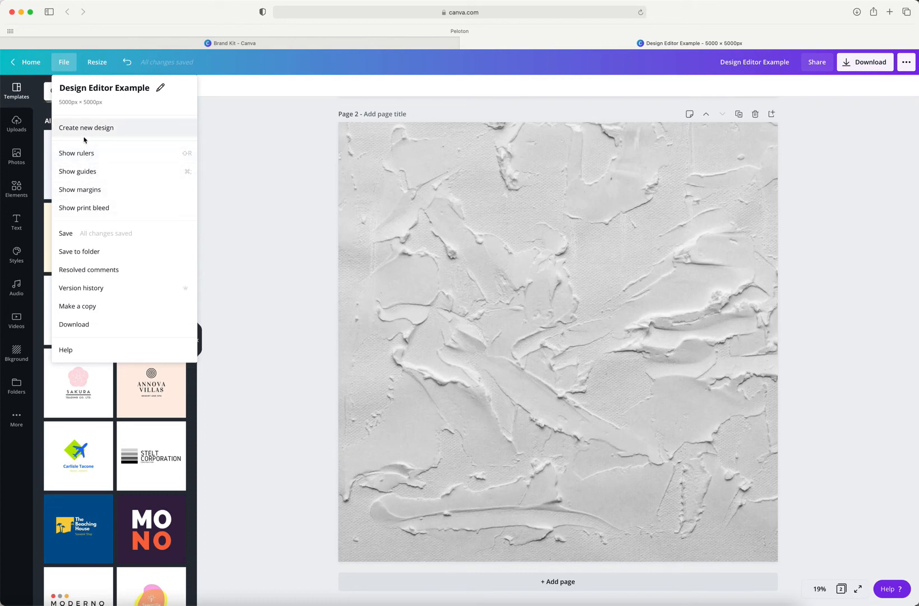
click(85, 176)
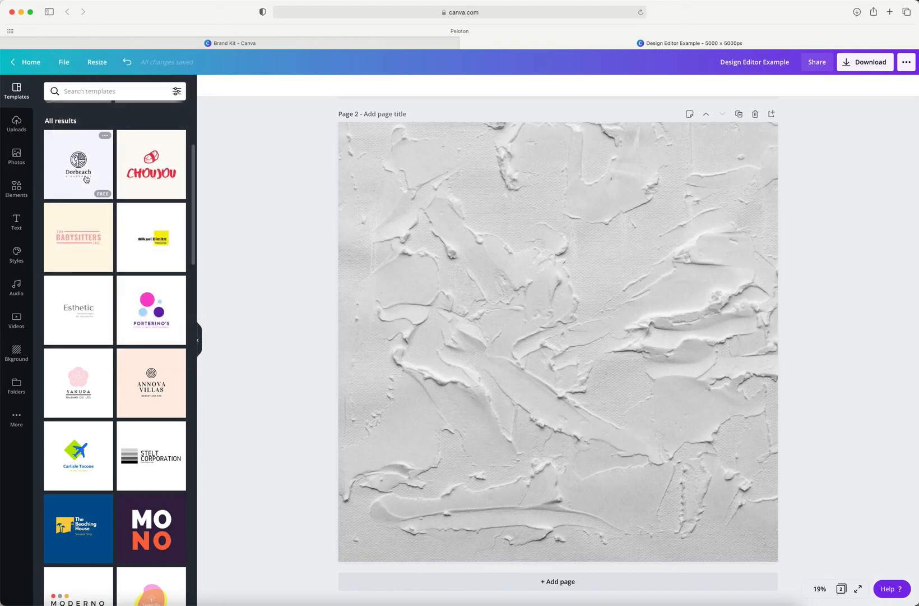
Step: Turn the design's rulers on and switch them off again
click(64, 62)
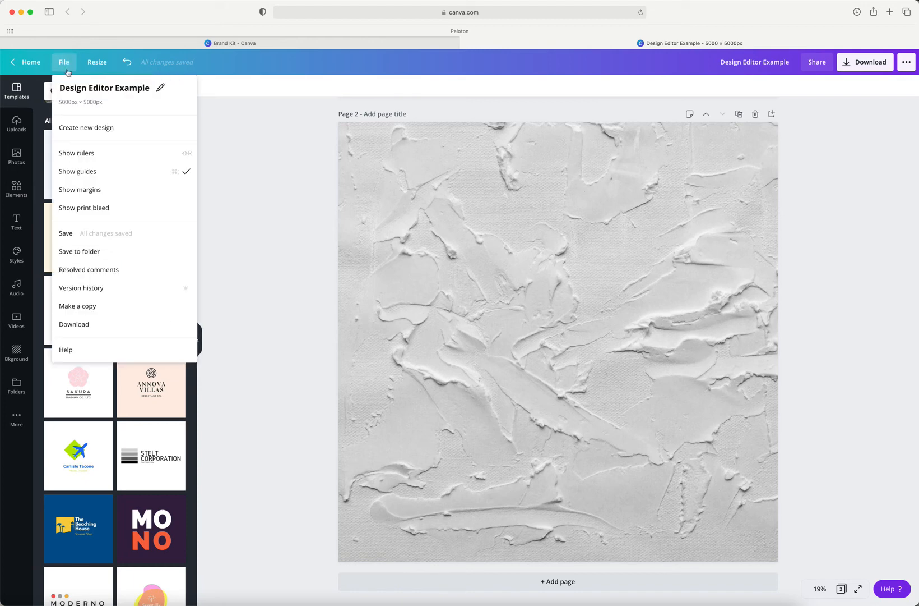
click(87, 154)
click(64, 61)
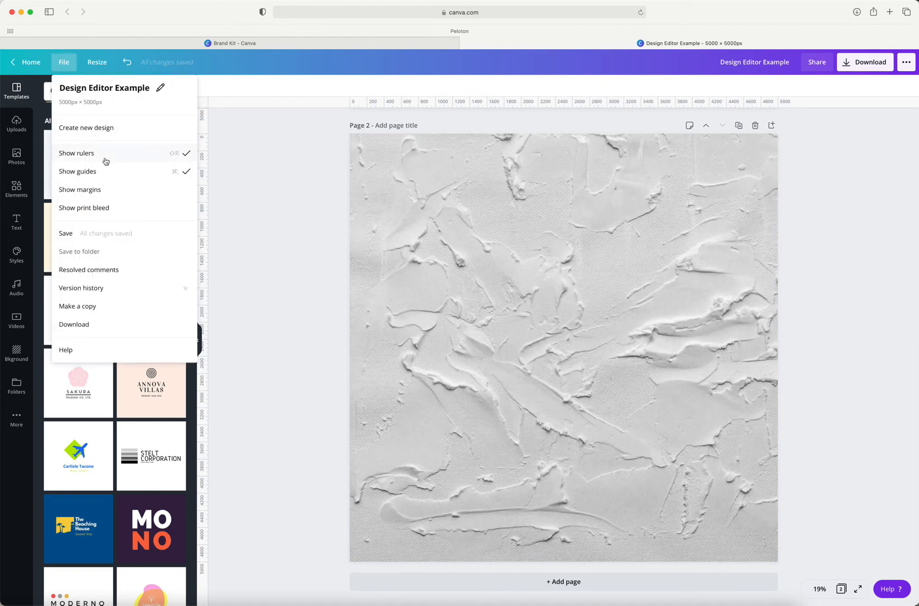
click(98, 156)
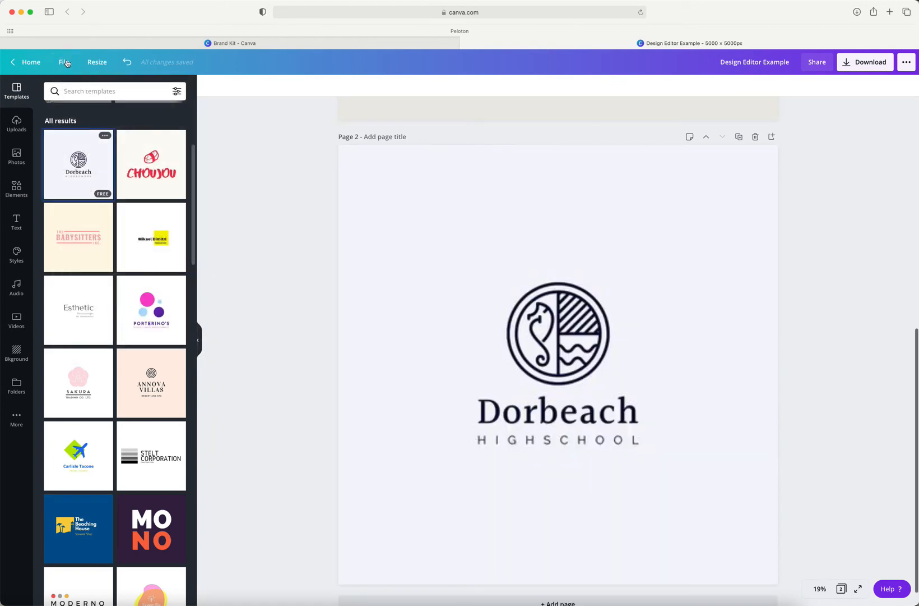
Step: Undo applying the Dorbeach Highschool template to page 2
click(64, 62)
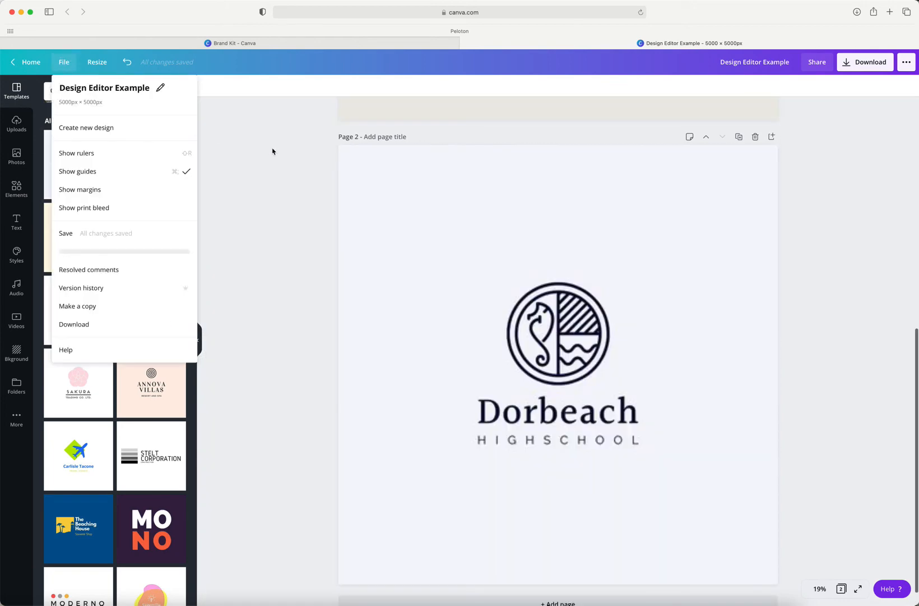
click(128, 61)
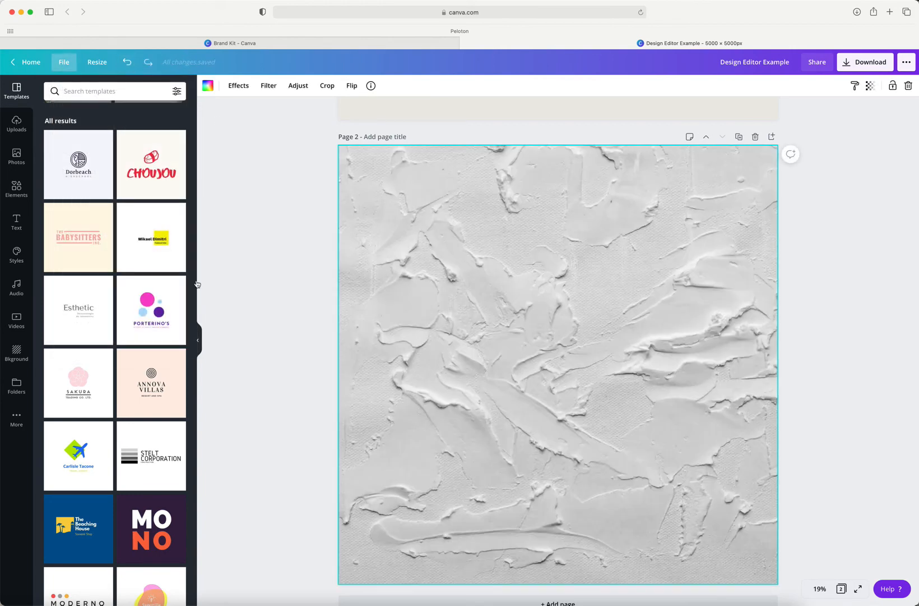
click(64, 61)
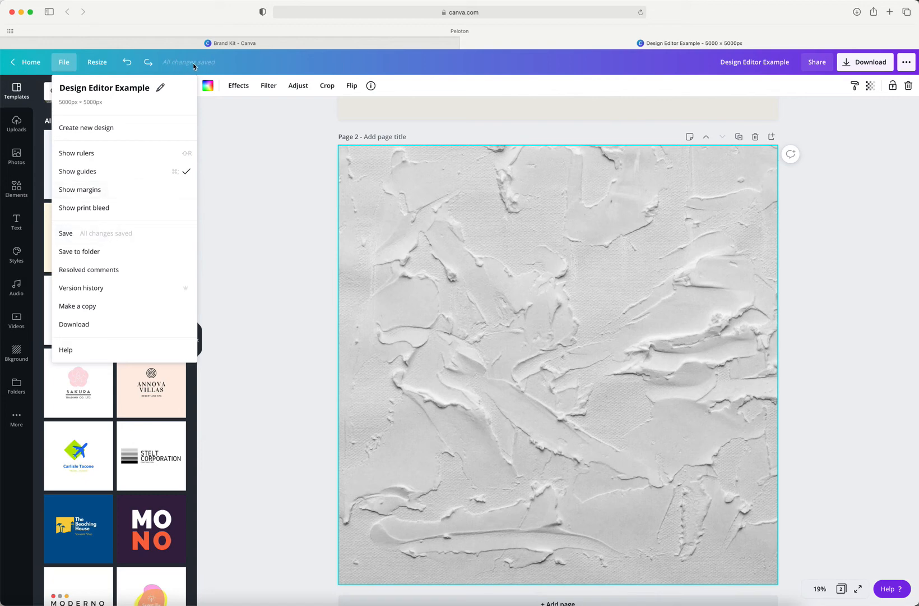
click(280, 194)
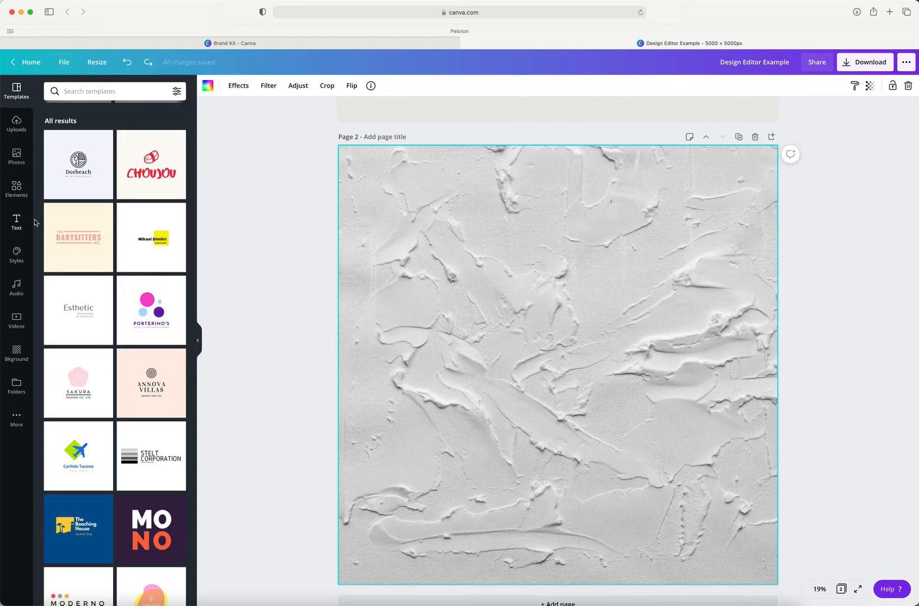
Step: Delete the textured background from page 2 and undo the deletion
key(Delete)
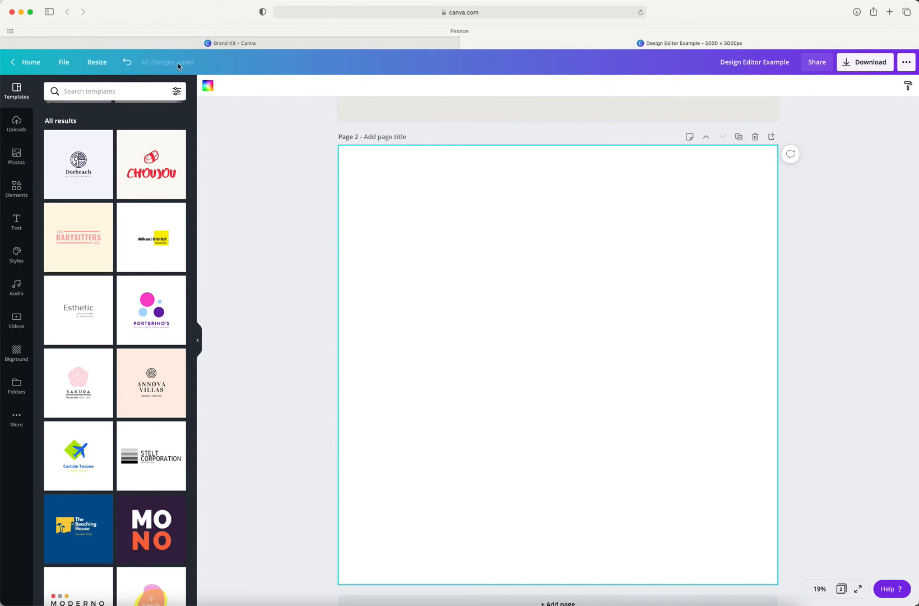
click(127, 63)
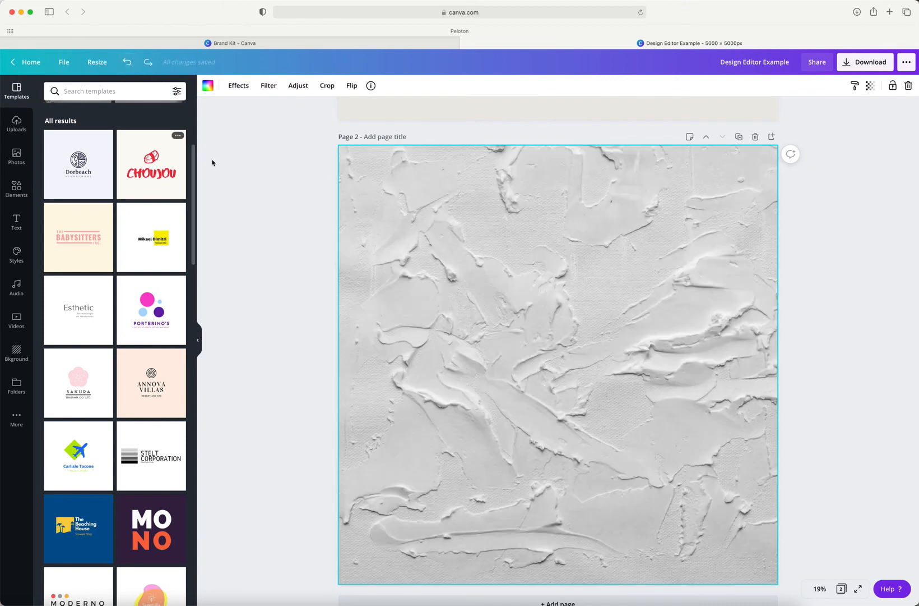
Step: View the folders in which the design can be saved, then go back without saving it to one
click(74, 64)
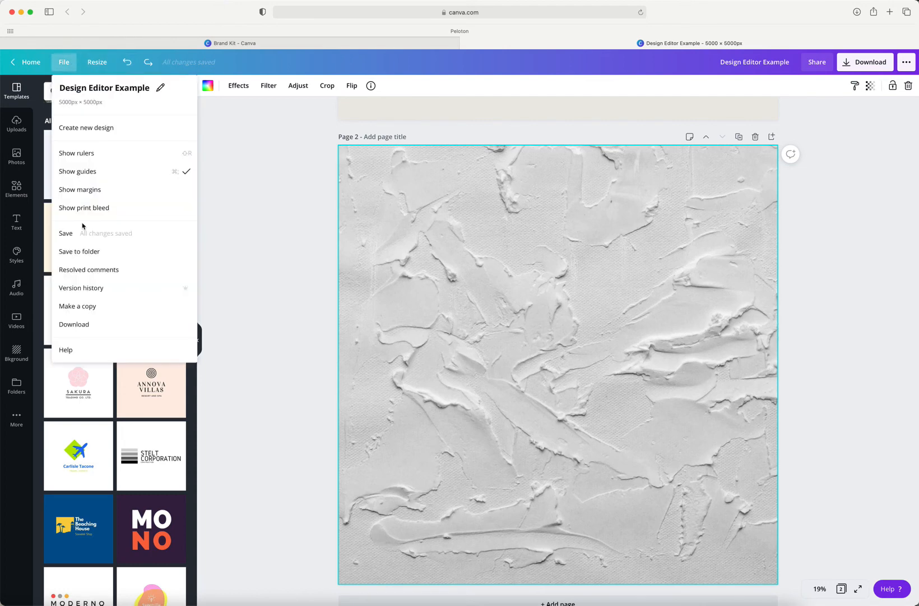
click(92, 257)
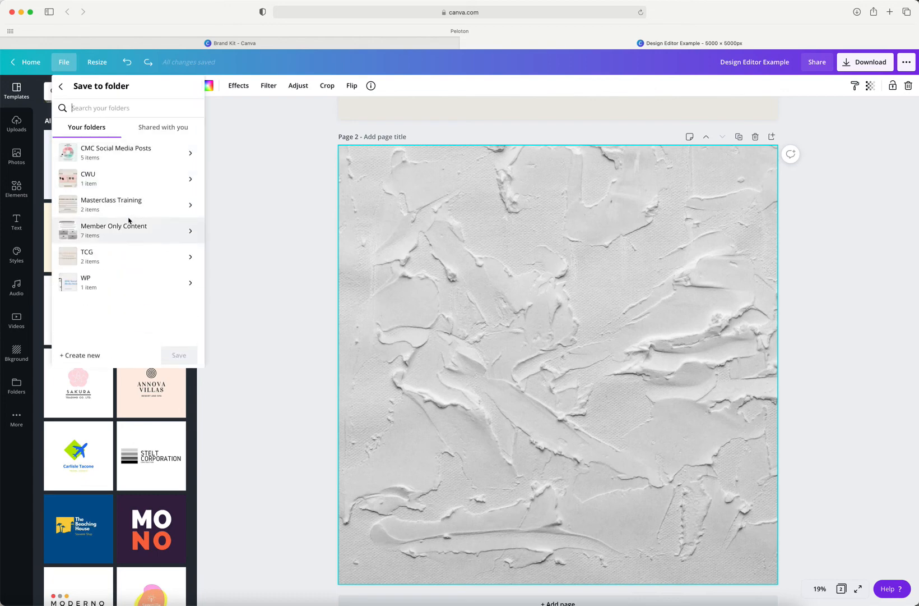
click(61, 87)
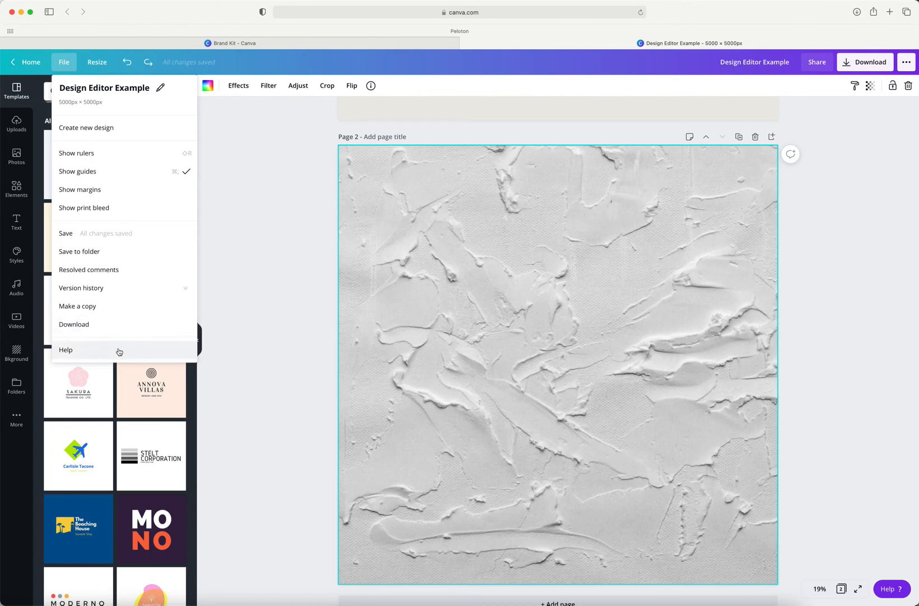
Step: Examine the resize options, select the YouTube Channel Art preset, and leave without resizing the design
click(99, 64)
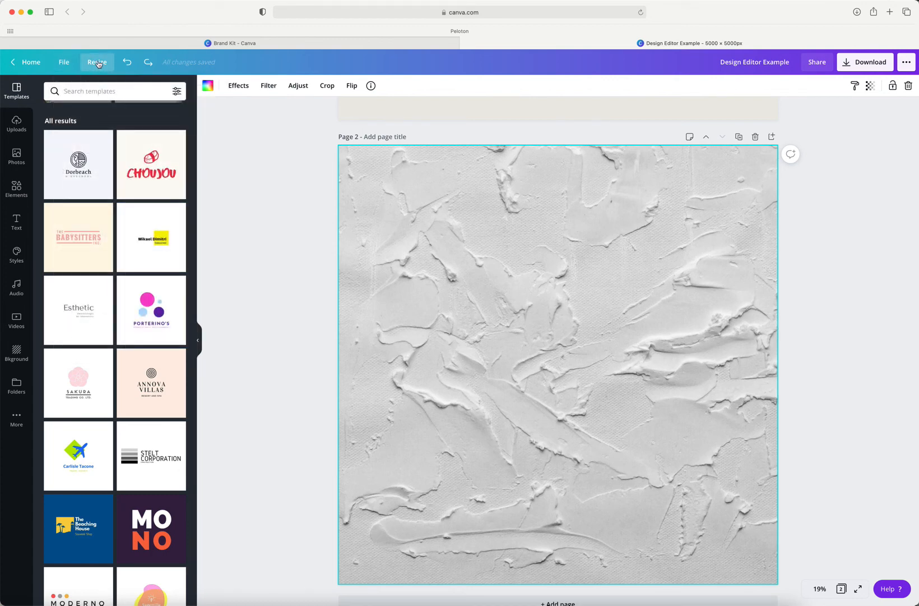
click(99, 64)
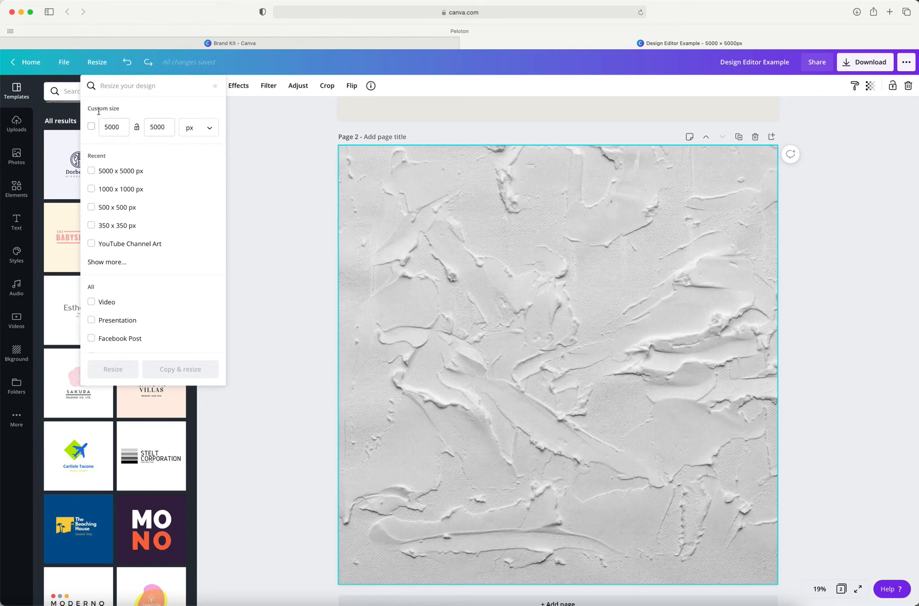
click(158, 128)
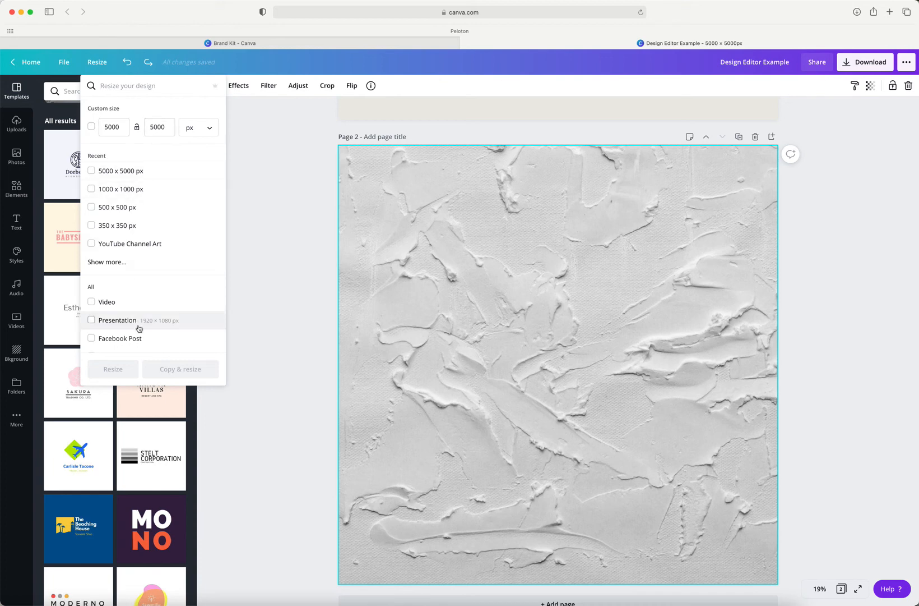
click(99, 250)
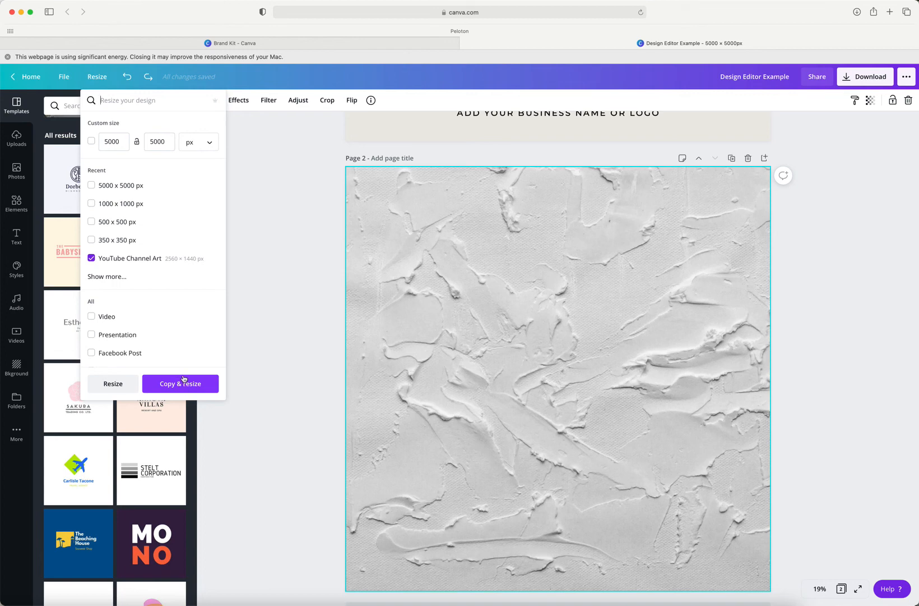
click(261, 213)
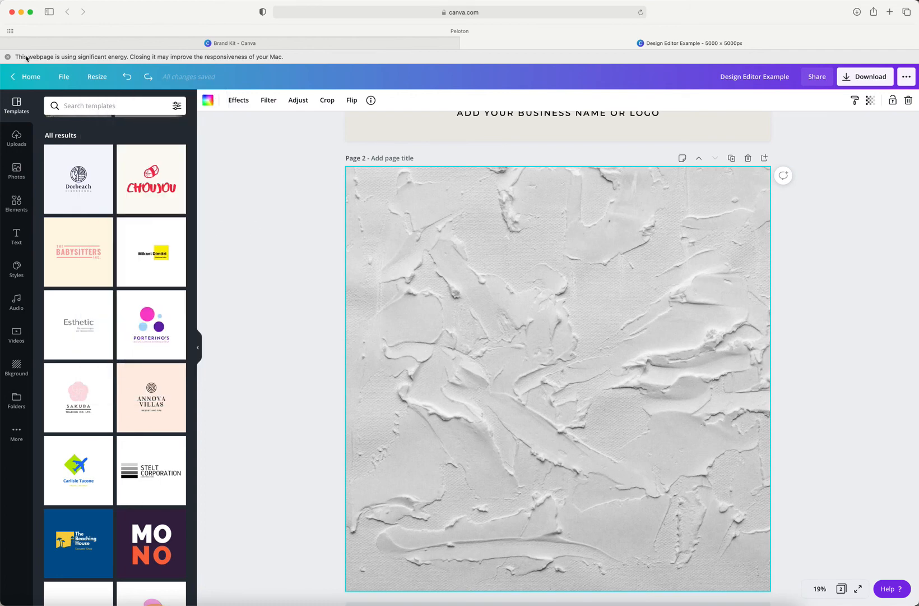
click(8, 57)
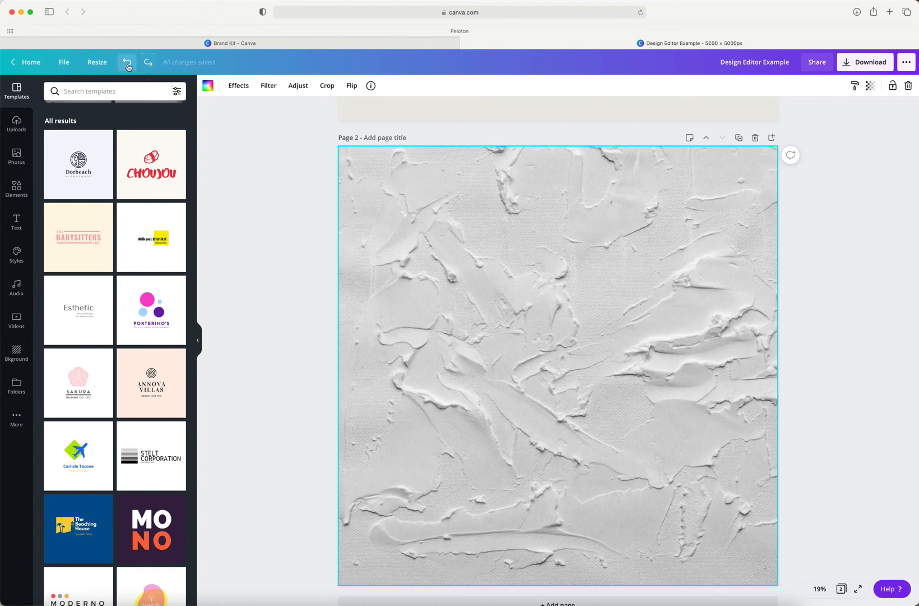
Step: Redo the background deletion on page 2 and undo it again
click(146, 62)
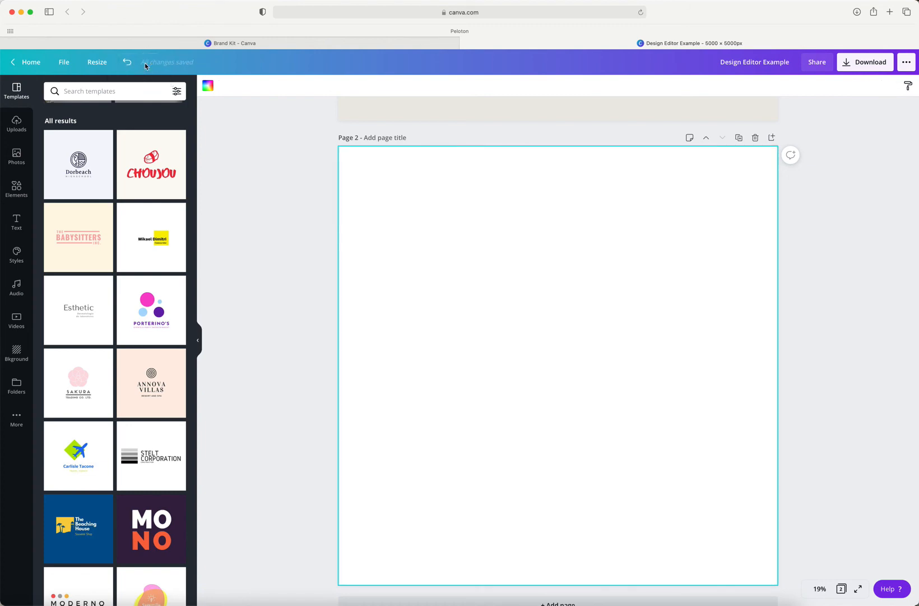
click(126, 64)
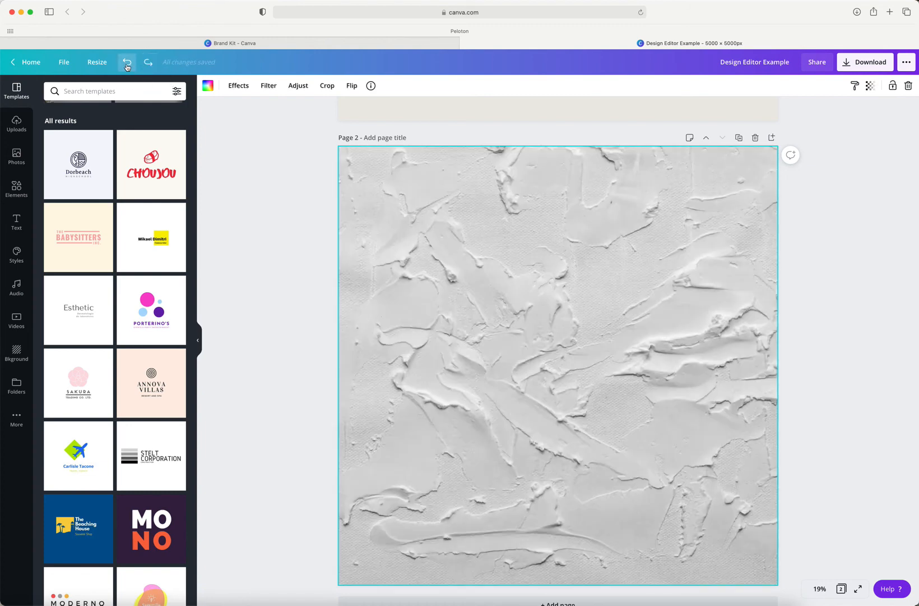
Step: Open the design's name for editing and leave it without entering a new one
click(767, 62)
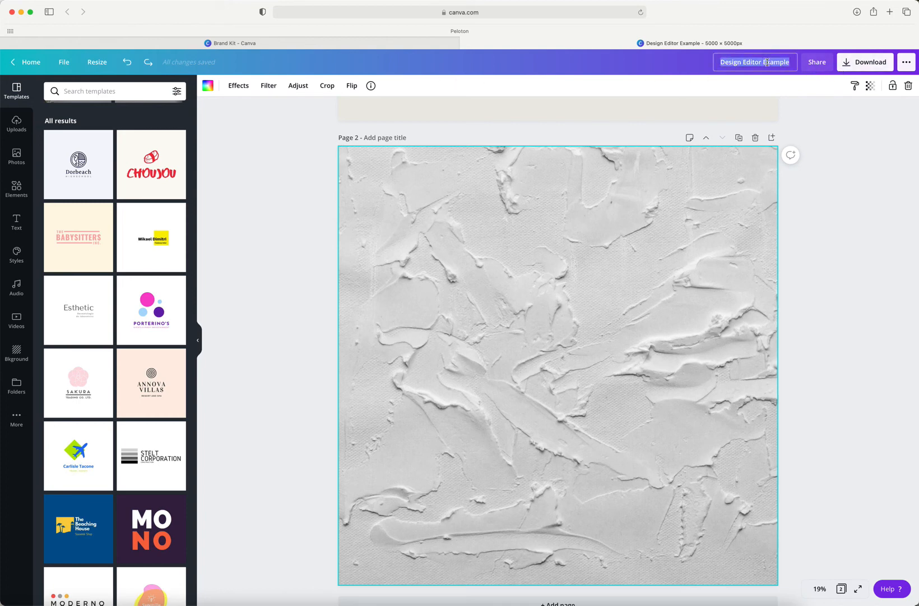
click(818, 84)
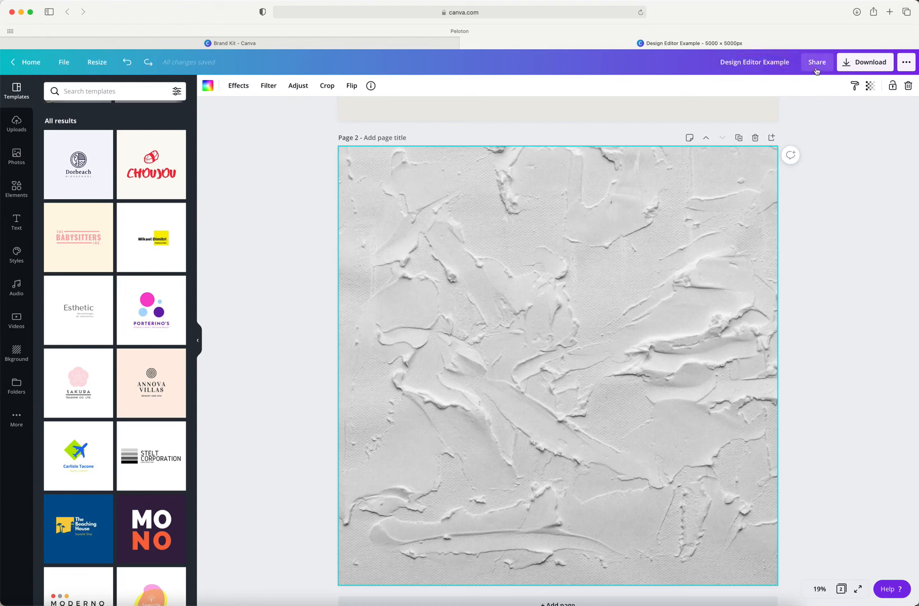
Step: Examine the design's sharing options and link permission choices, and close them without sharing
click(817, 64)
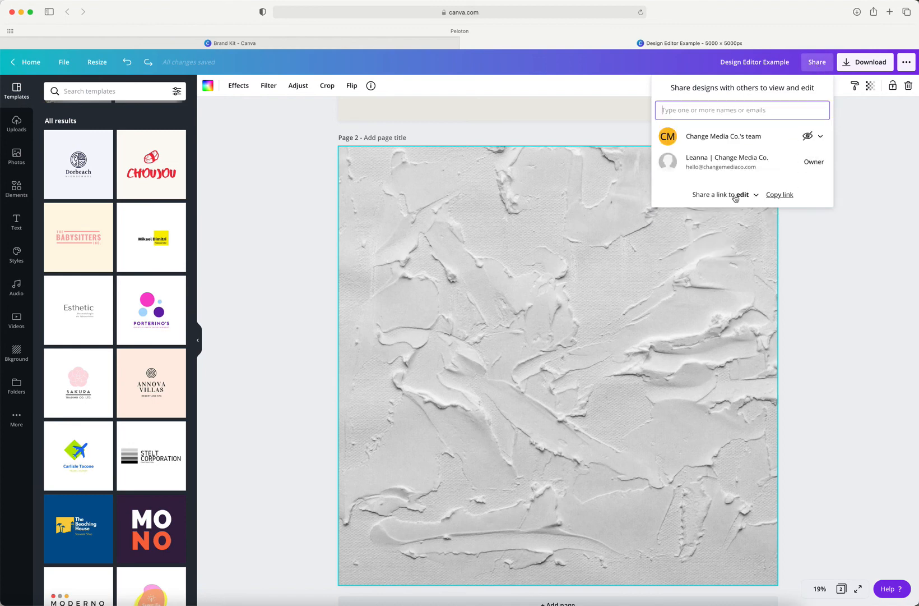
click(757, 196)
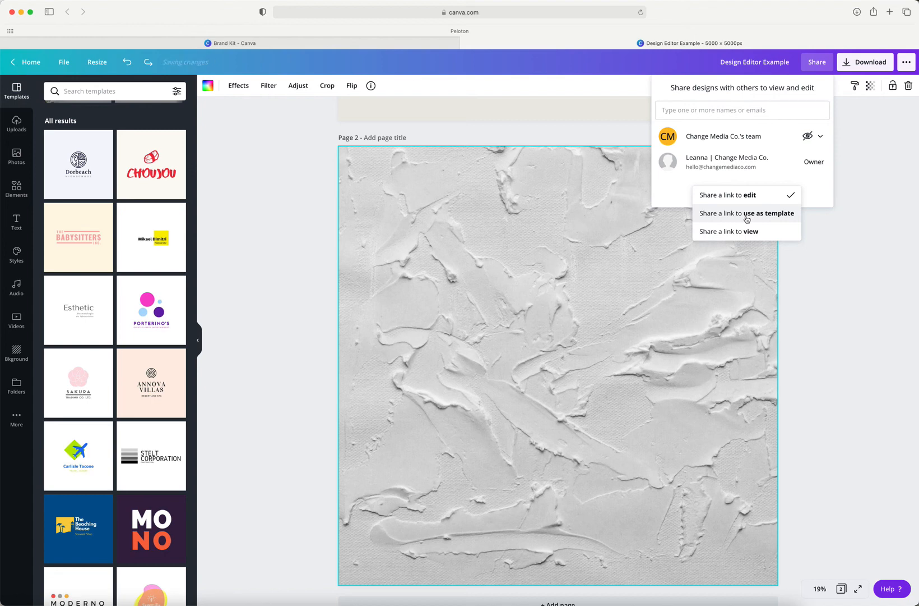
click(861, 160)
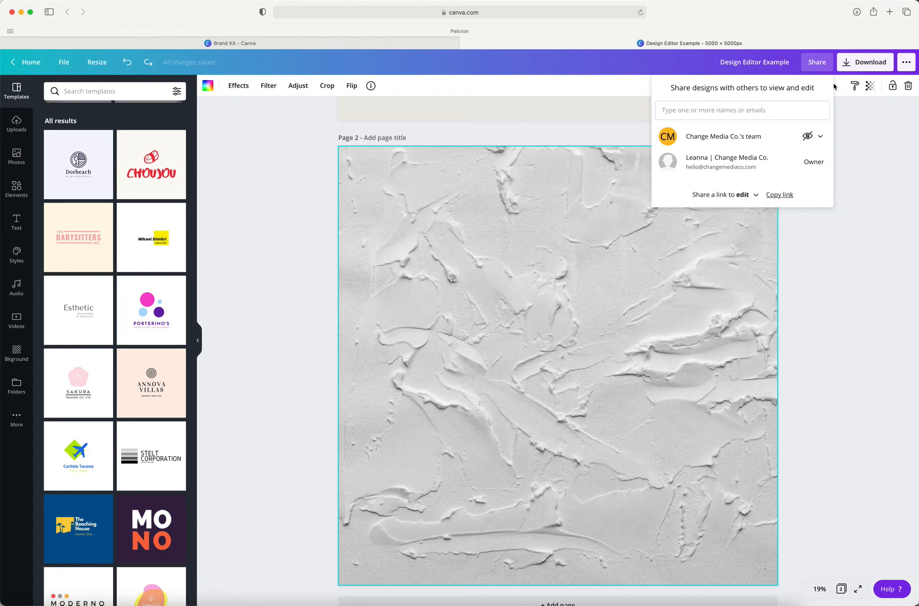
click(896, 131)
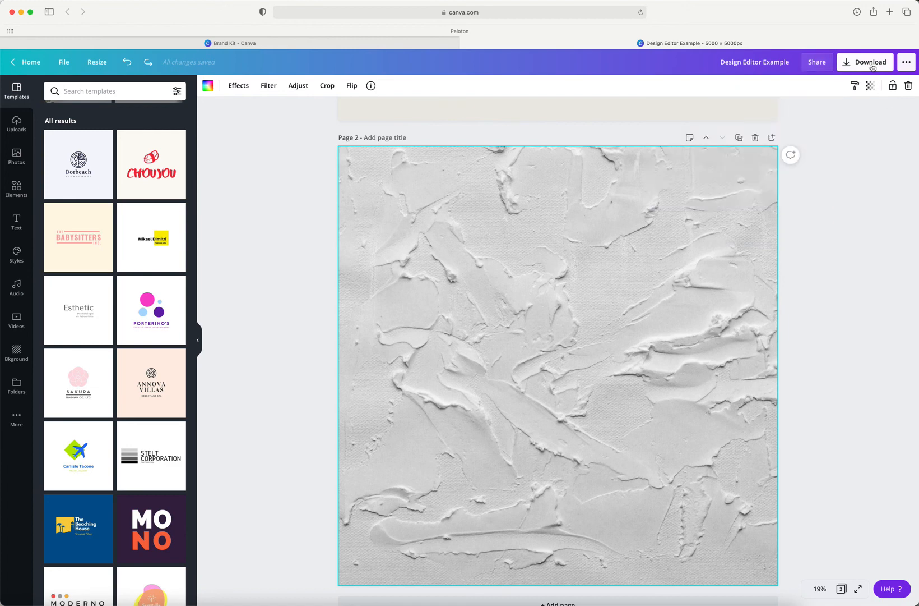
Step: Review the download file types, keeping PNG, and switch the transparent background option on and off again
click(872, 65)
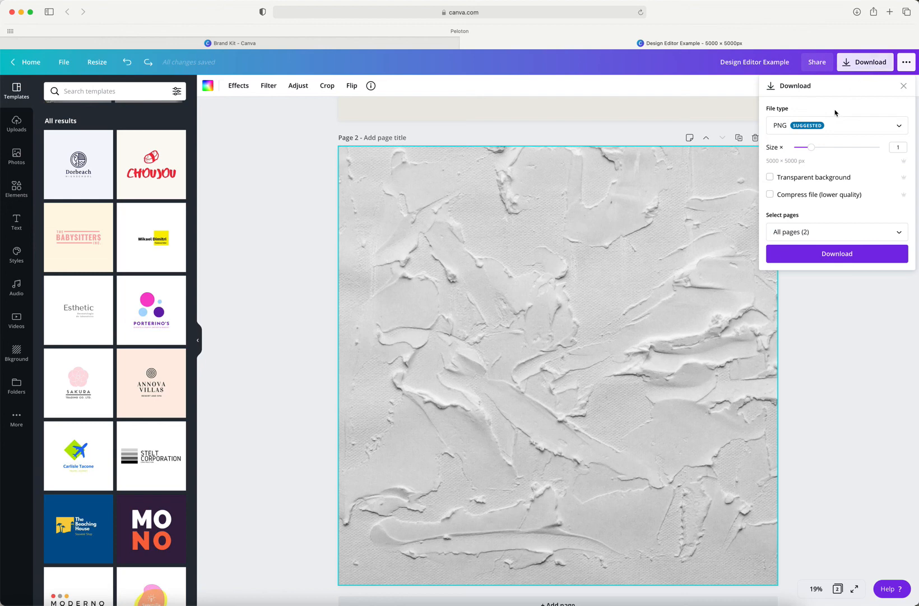
click(785, 130)
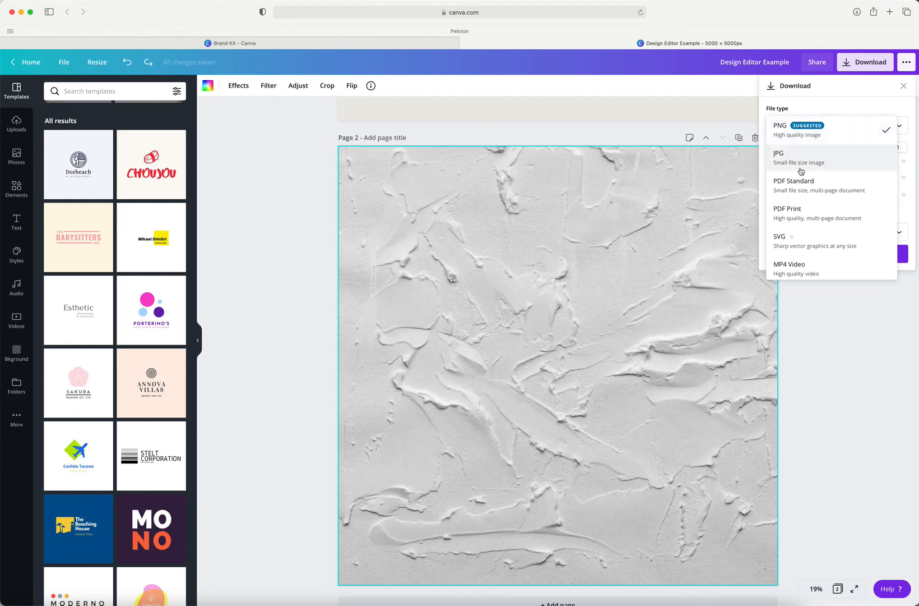
scroll(807, 195, down, 2)
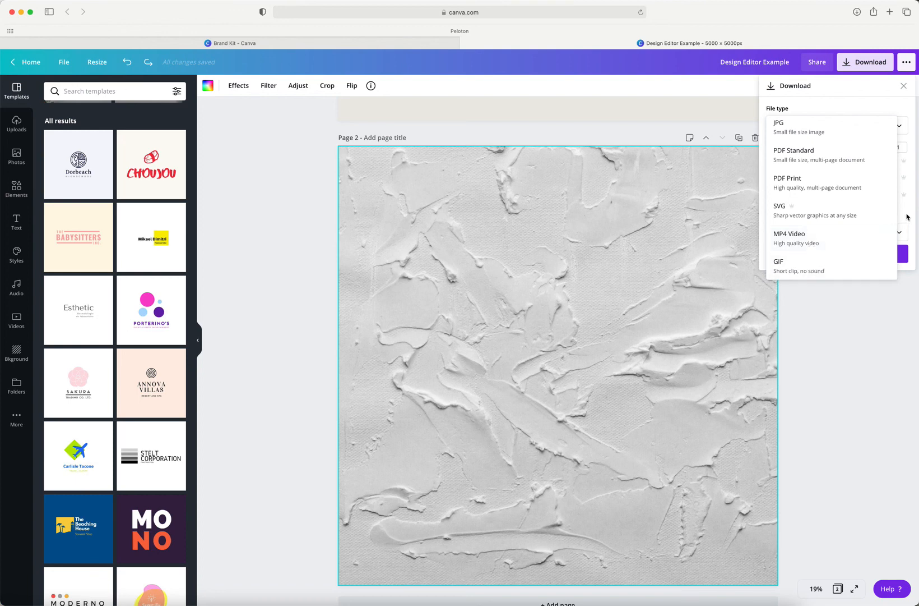
scroll(830, 202, up, 2)
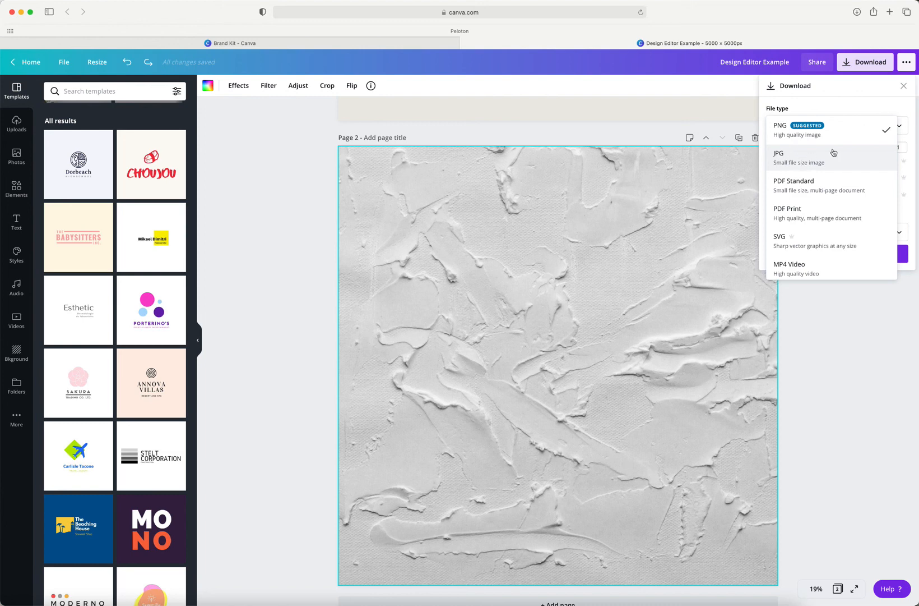
click(855, 105)
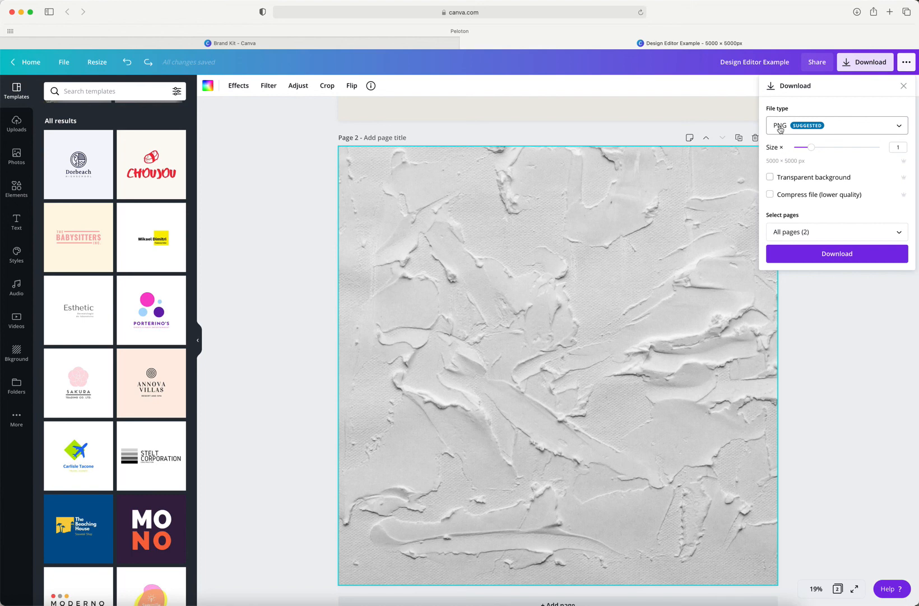
click(771, 178)
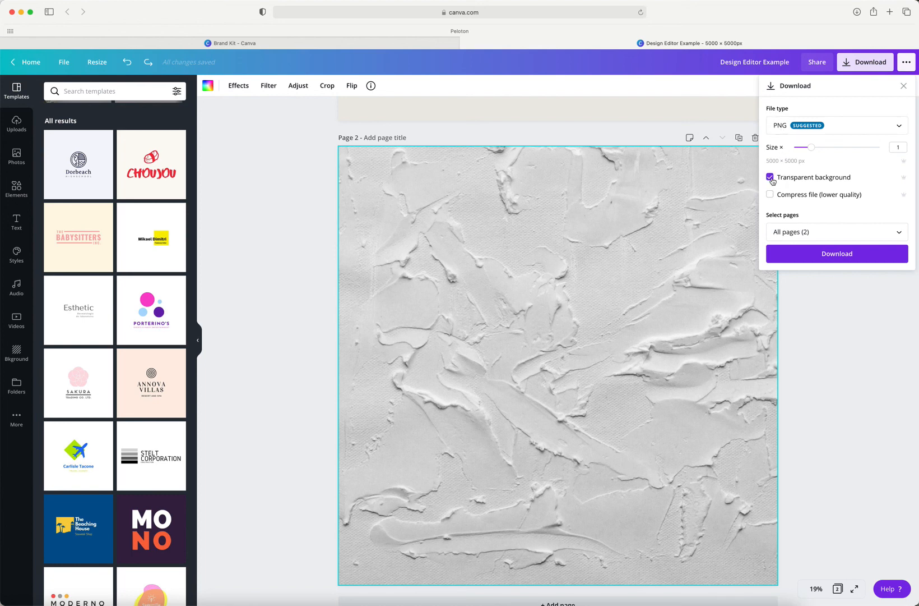
click(773, 180)
Step: Select only Page 1 for the download and close the download settings without downloading
click(800, 231)
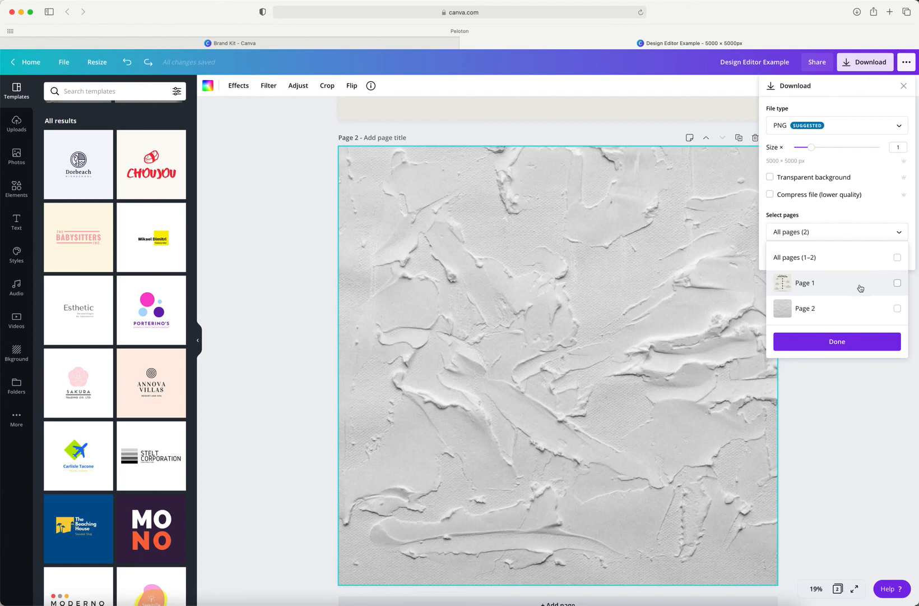
click(824, 287)
click(830, 289)
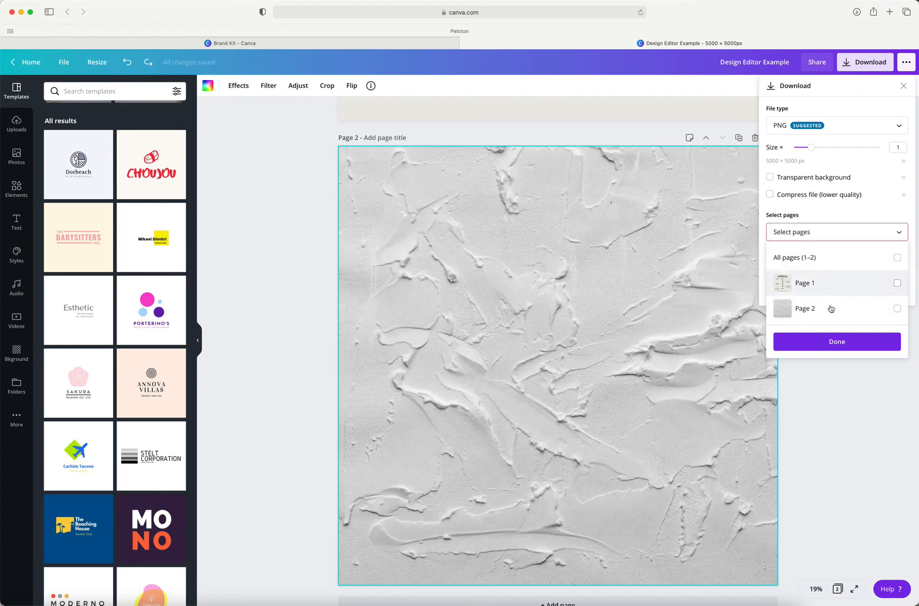
click(831, 264)
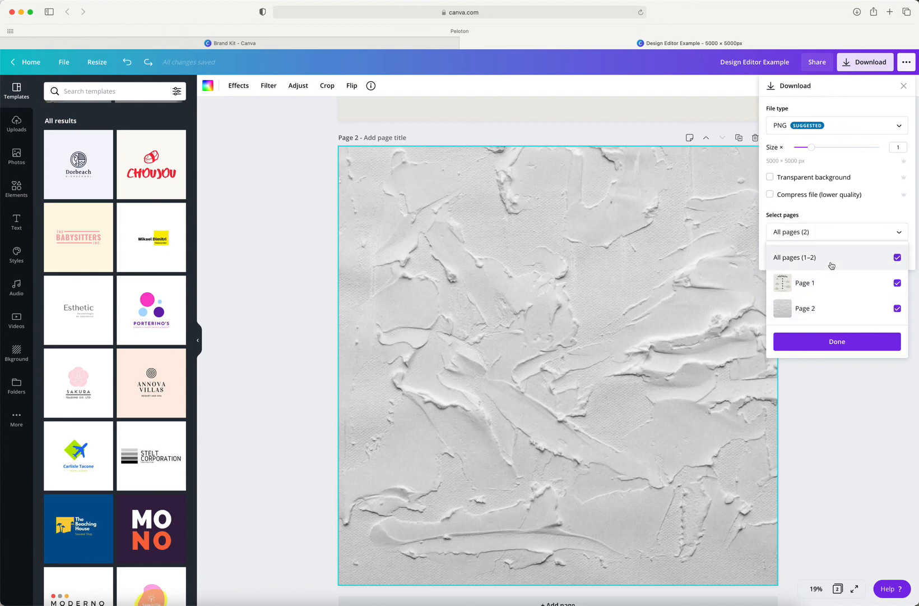
click(832, 265)
click(834, 287)
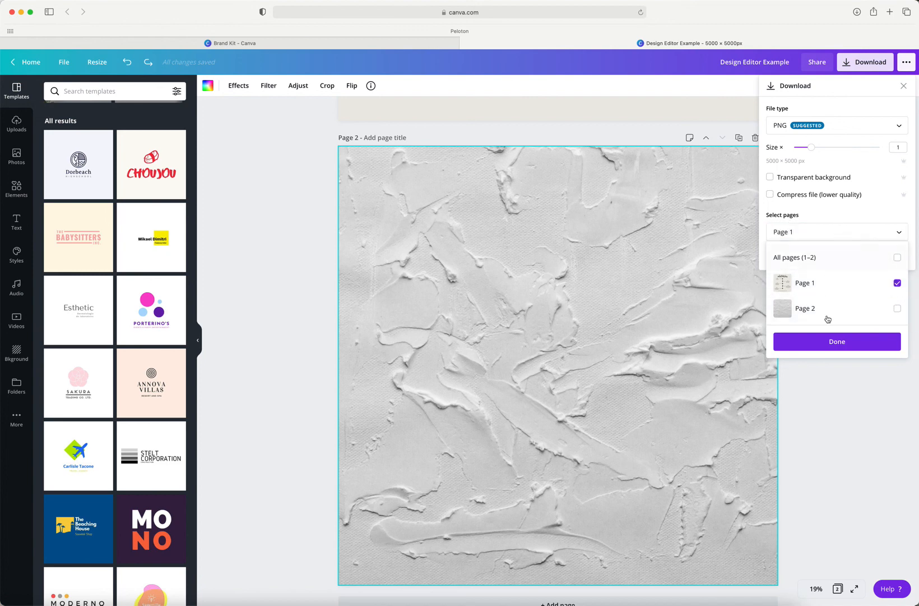
click(833, 342)
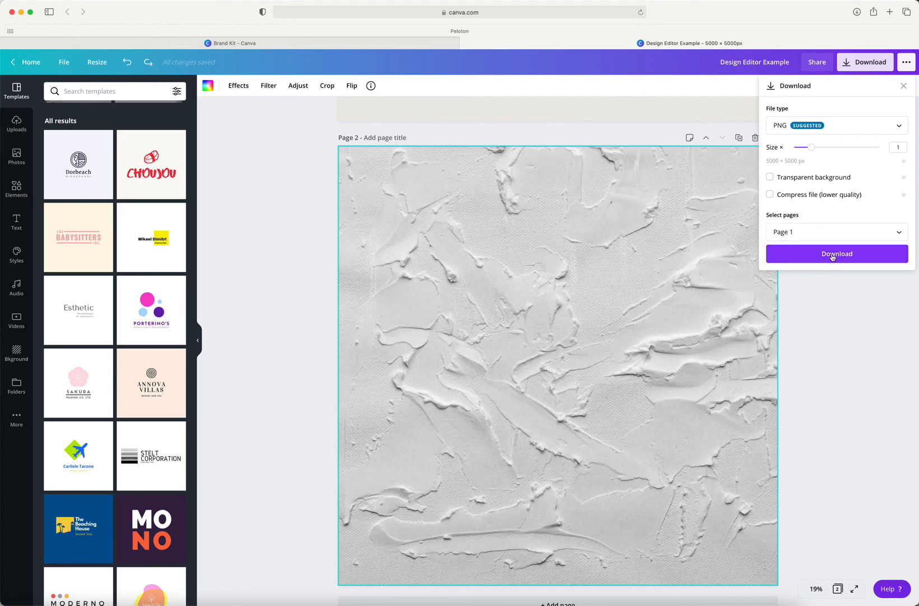
click(903, 87)
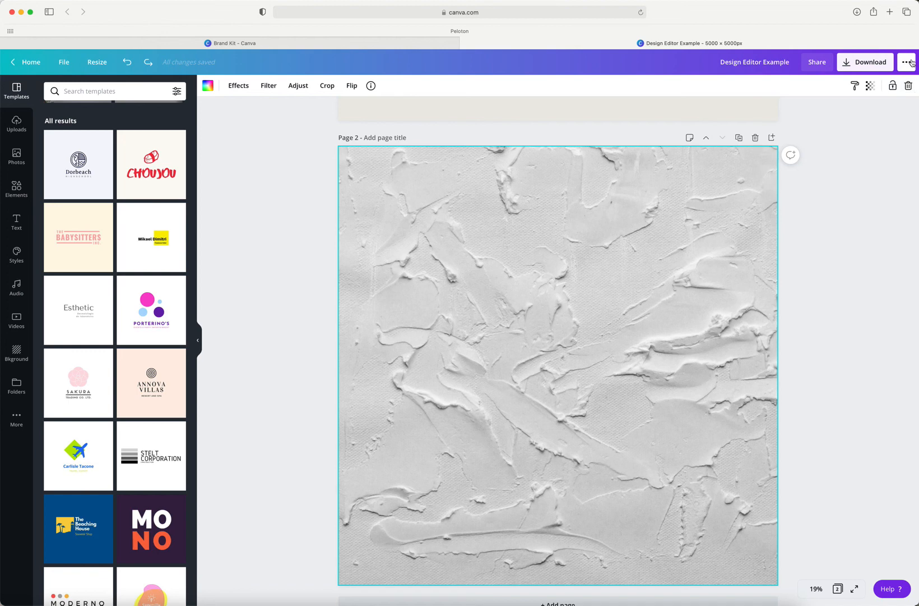
Step: Examine the additional publishing, sharing and printing options and connected apps for the design, and close the list
click(909, 63)
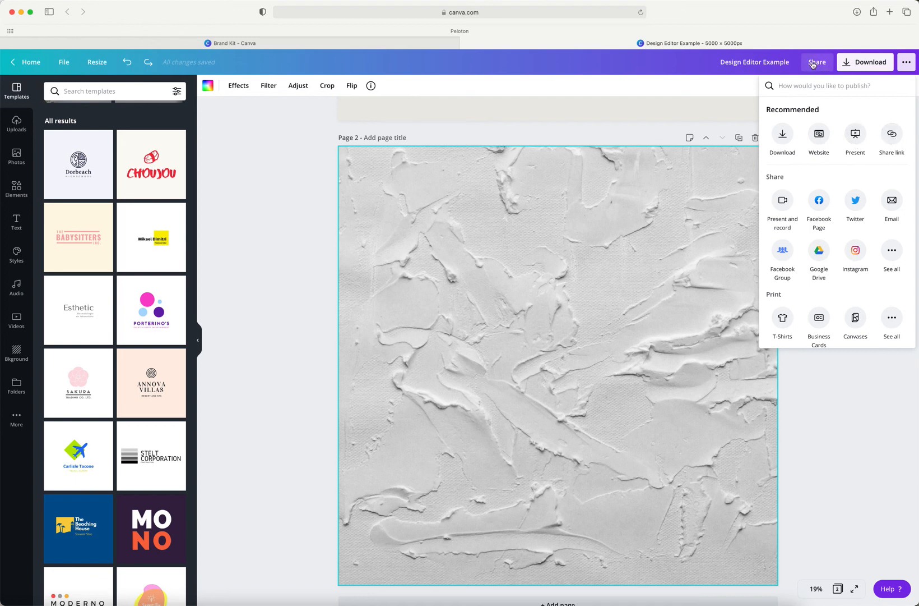
scroll(785, 213, down, 3)
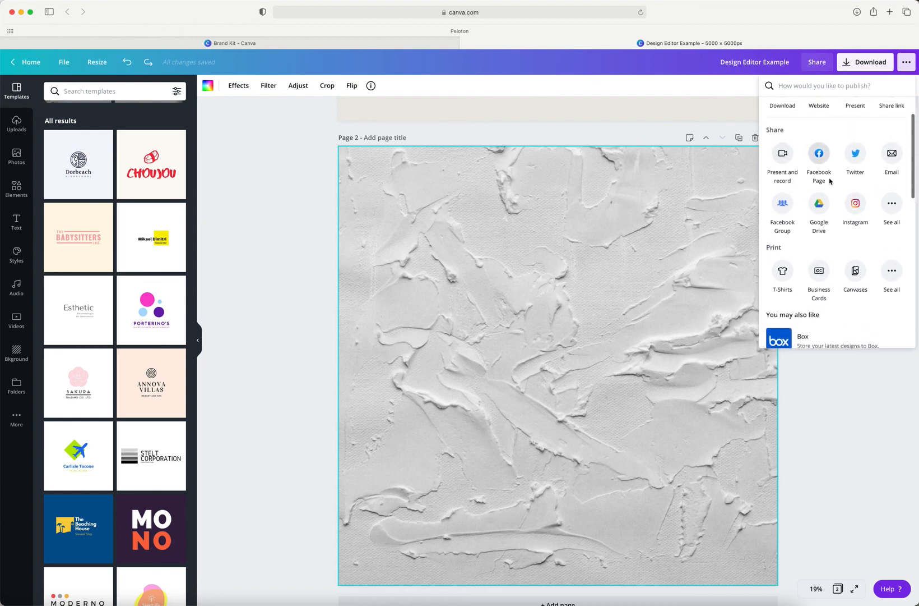
scroll(810, 272, down, 5)
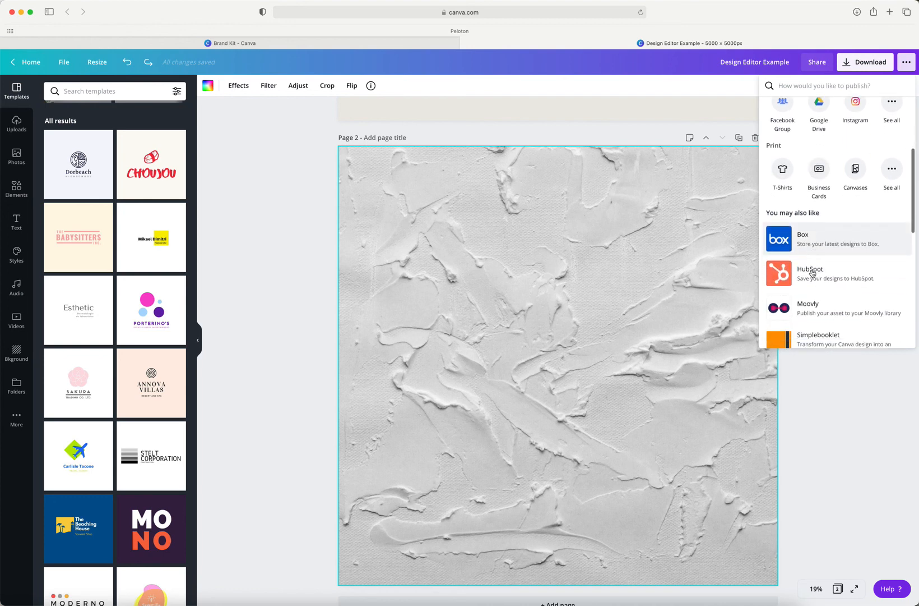
scroll(813, 273, down, 10)
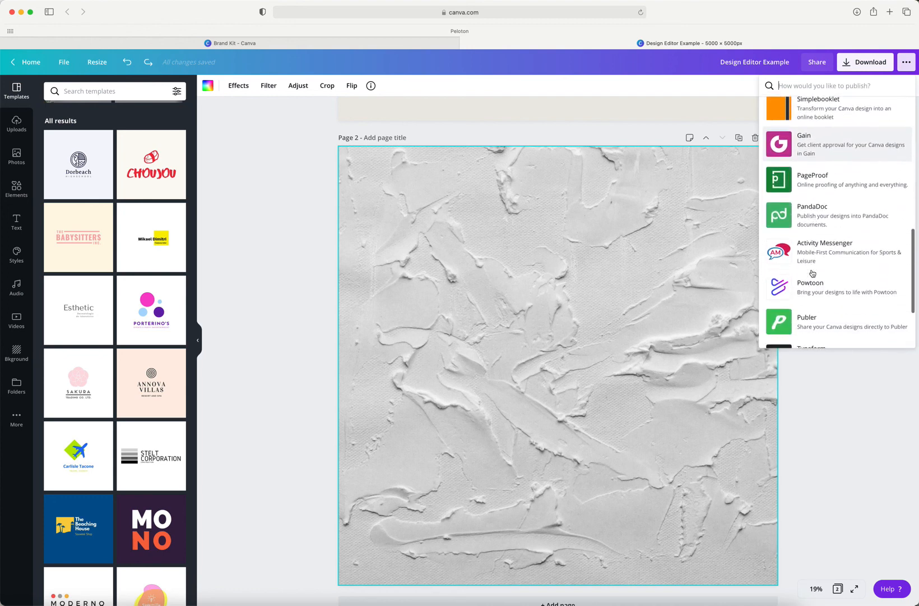
scroll(812, 273, up, 15)
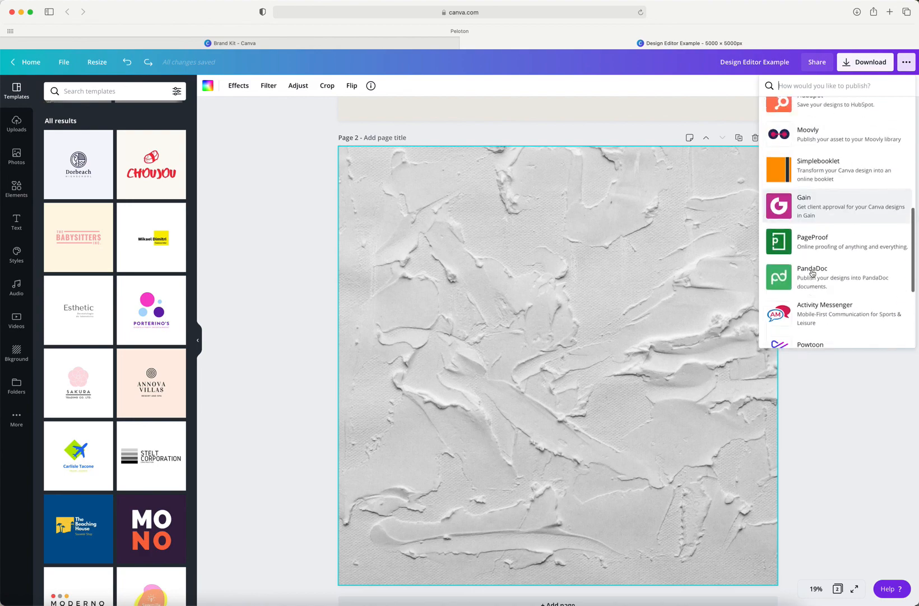
click(907, 62)
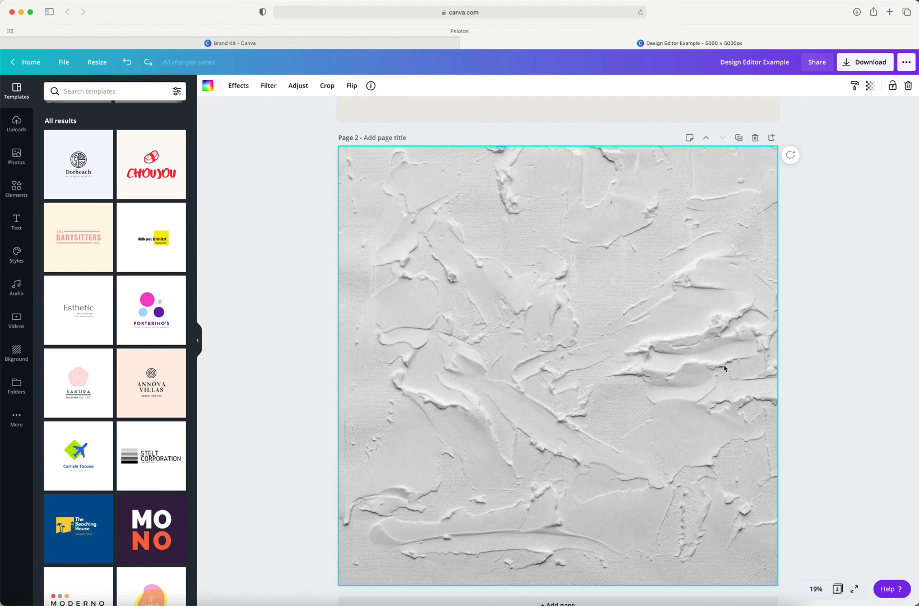
scroll(627, 199, down, 1)
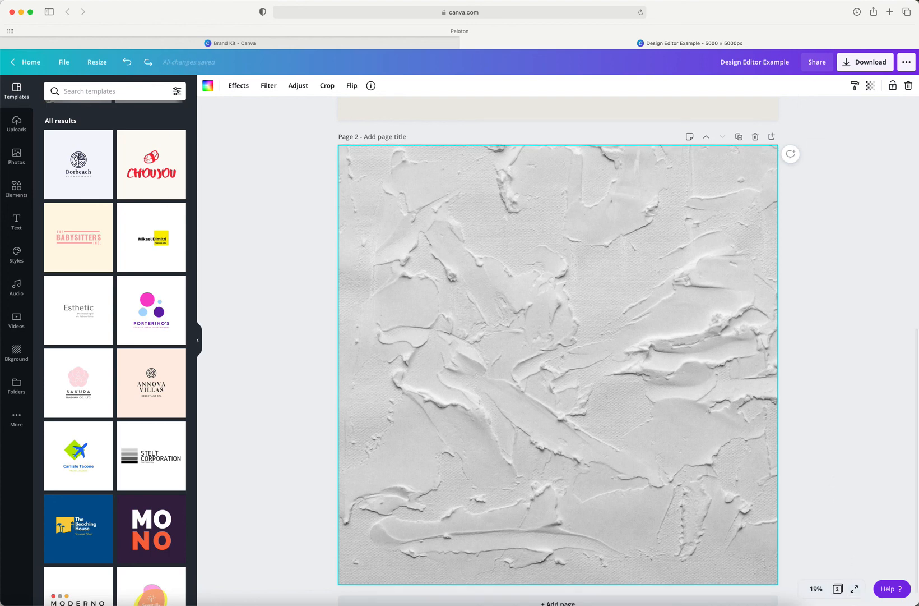